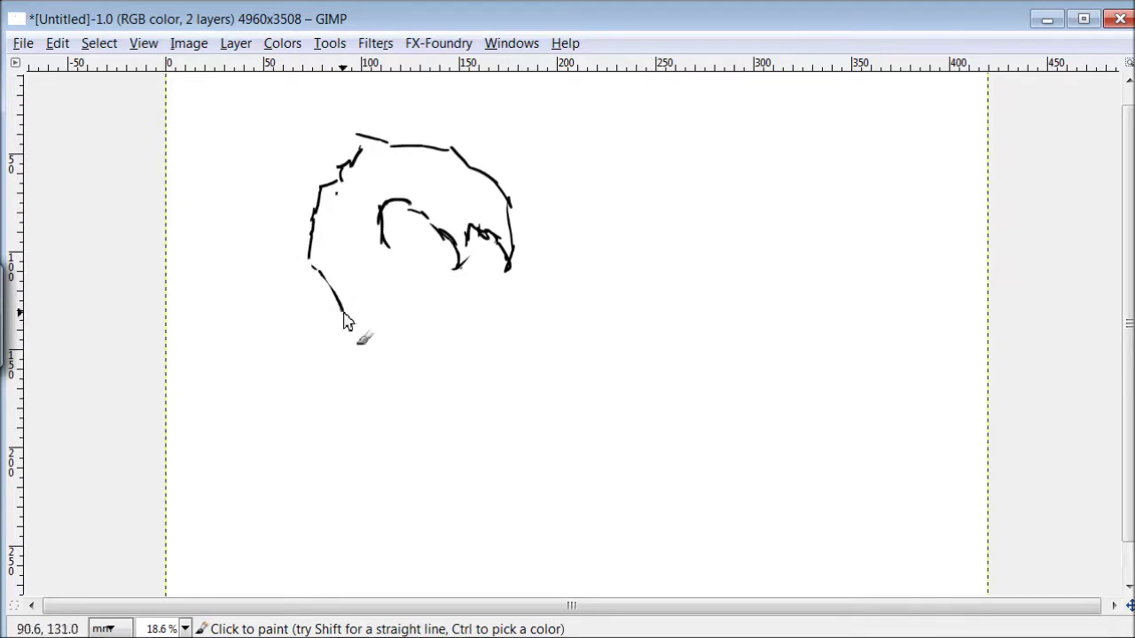
Sketch the man's ear, sides of the face, eyebrows, eyes and nose with thin black brush strokes.
drag(330, 341, 329, 380)
mouse_move(507, 281)
mouse_down()
mouse_move(494, 314)
mouse_move(486, 303)
mouse_move(463, 322)
mouse_move(510, 318)
mouse_up()
mouse_move(426, 317)
mouse_down()
mouse_move(395, 302)
mouse_move(420, 329)
mouse_move(363, 318)
mouse_move(399, 347)
mouse_move(366, 328)
mouse_move(413, 342)
mouse_up()
mouse_move(385, 350)
mouse_down()
mouse_move(412, 340)
mouse_move(447, 385)
mouse_up()
mouse_move(447, 327)
mouse_down()
mouse_move(453, 383)
mouse_move(465, 379)
mouse_up()
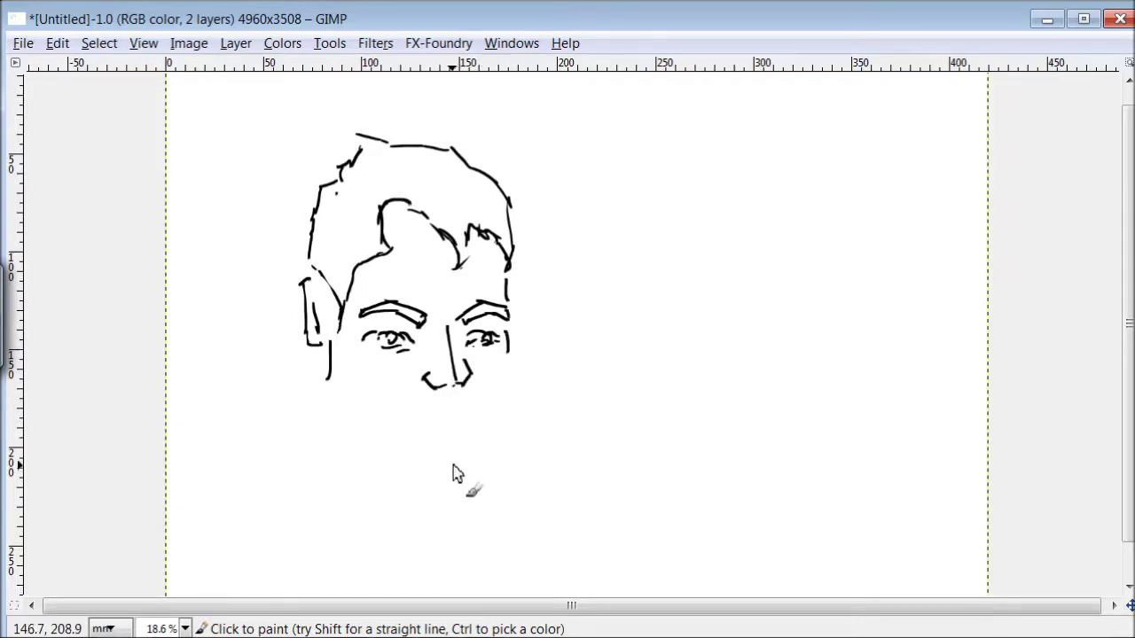
Draw the man's lips and the collar and shoulder of his jacket in black lines.
drag(455, 410, 413, 424)
drag(489, 415, 413, 425)
mouse_move(407, 477)
mouse_down()
mouse_move(307, 383)
mouse_move(386, 482)
mouse_up()
drag(288, 403, 237, 449)
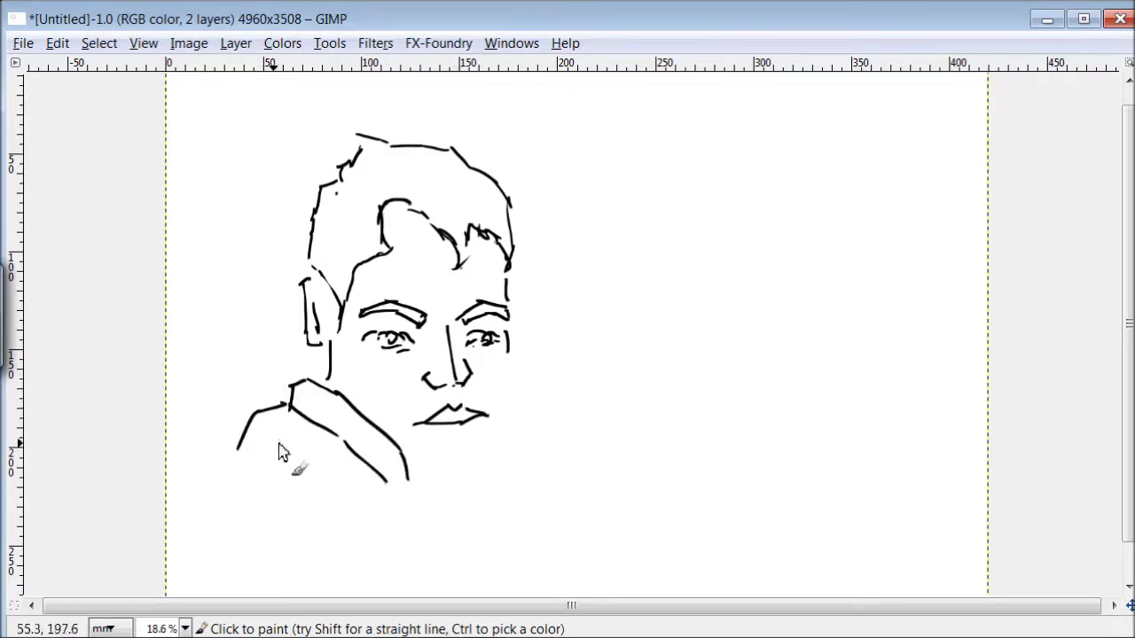
Outline the woman's hair, face and chin in black beside the man's cheek.
mouse_move(513, 341)
mouse_down()
mouse_move(498, 388)
mouse_move(539, 320)
mouse_move(546, 379)
mouse_move(616, 380)
mouse_up()
mouse_move(514, 330)
mouse_down()
mouse_move(532, 311)
mouse_move(610, 289)
mouse_move(658, 399)
mouse_move(581, 530)
mouse_up()
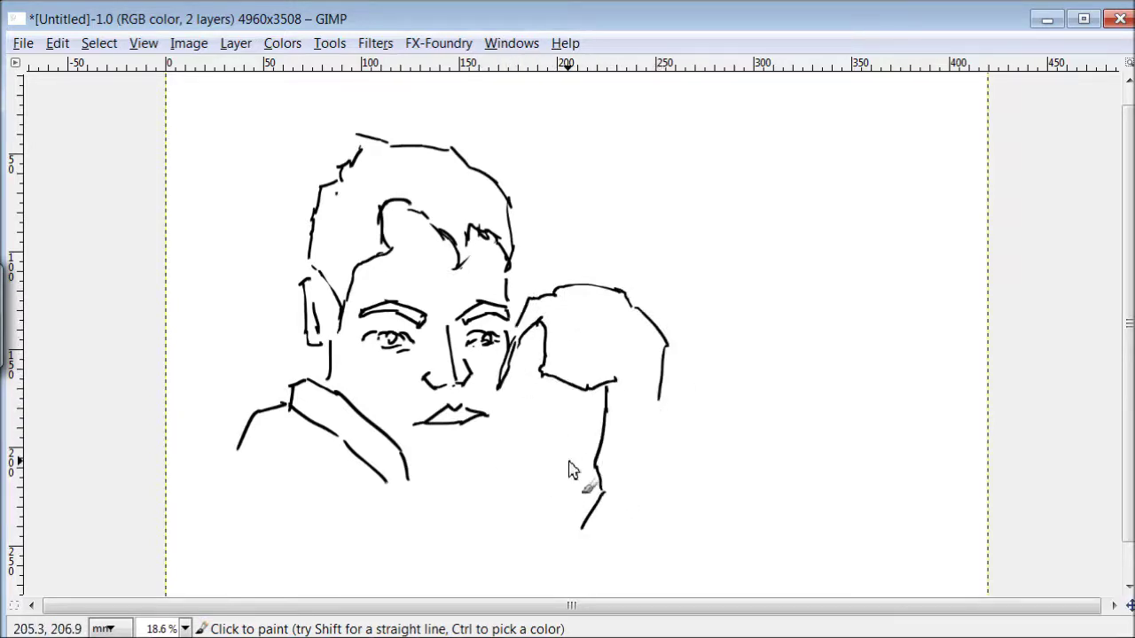
drag(495, 486, 546, 503)
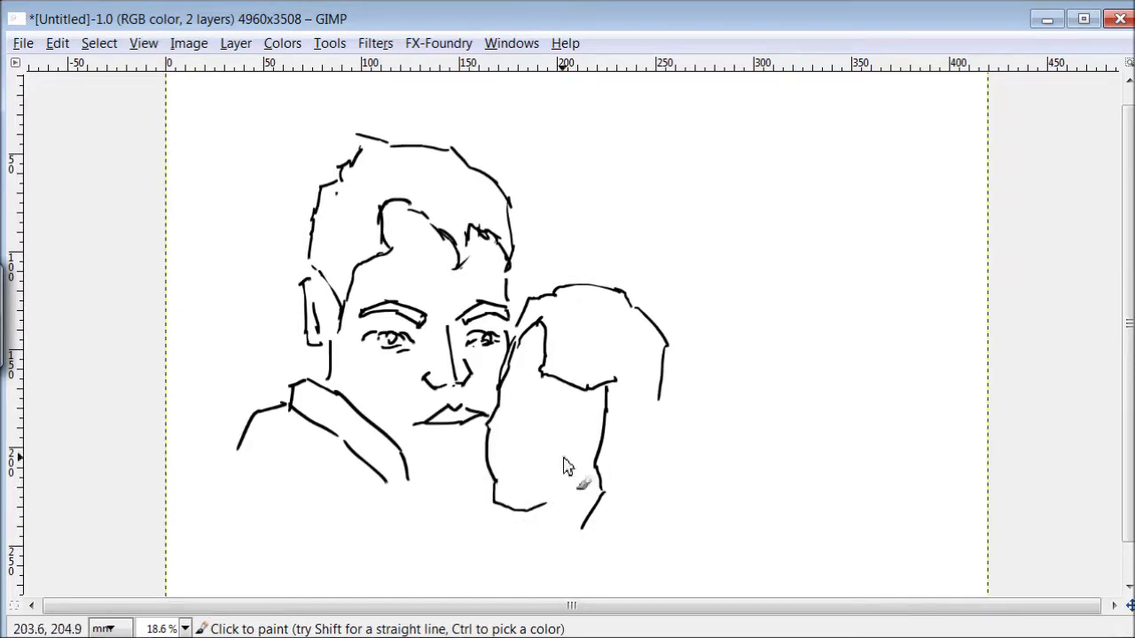
mouse_move(601, 448)
mouse_down()
mouse_move(587, 479)
mouse_move(551, 503)
mouse_up()
Draw the woman's mouth, nose, eyes and long hair edge, and add the man's chin line.
mouse_move(505, 440)
mouse_down()
mouse_move(513, 489)
mouse_move(543, 487)
mouse_up()
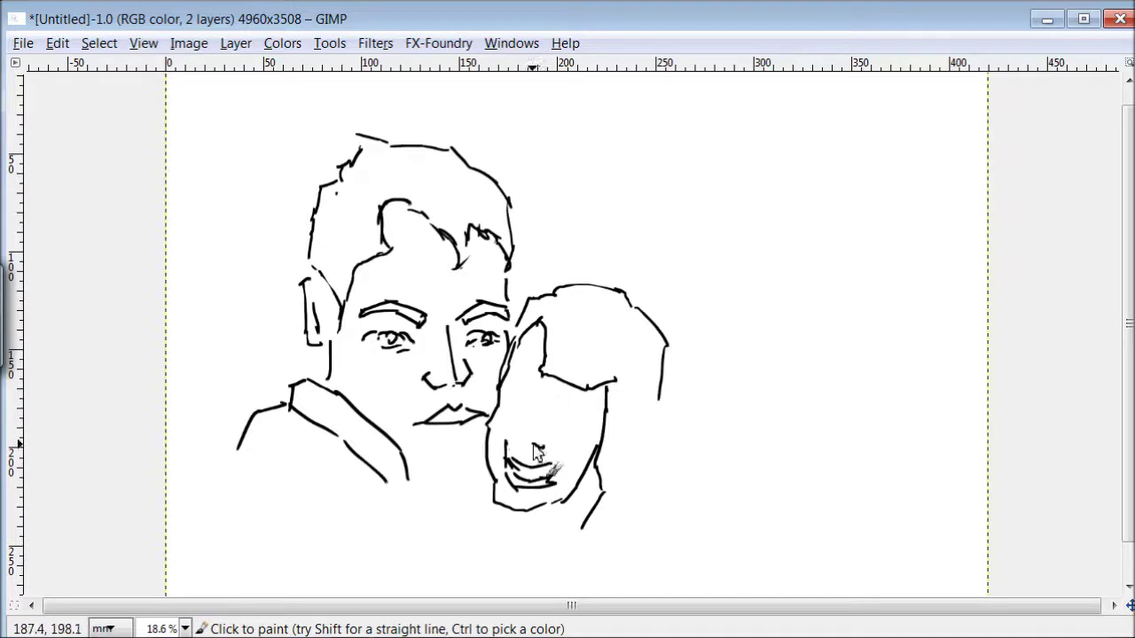
drag(545, 390, 543, 443)
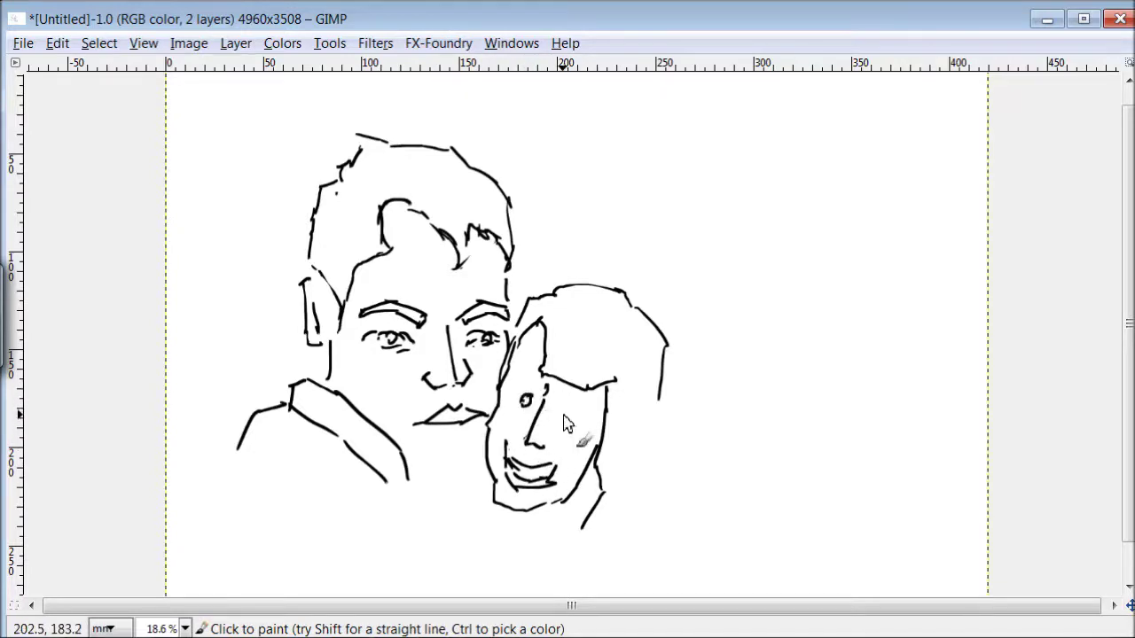
drag(658, 405, 650, 529)
drag(486, 449, 423, 450)
scroll(541, 352, down, 3)
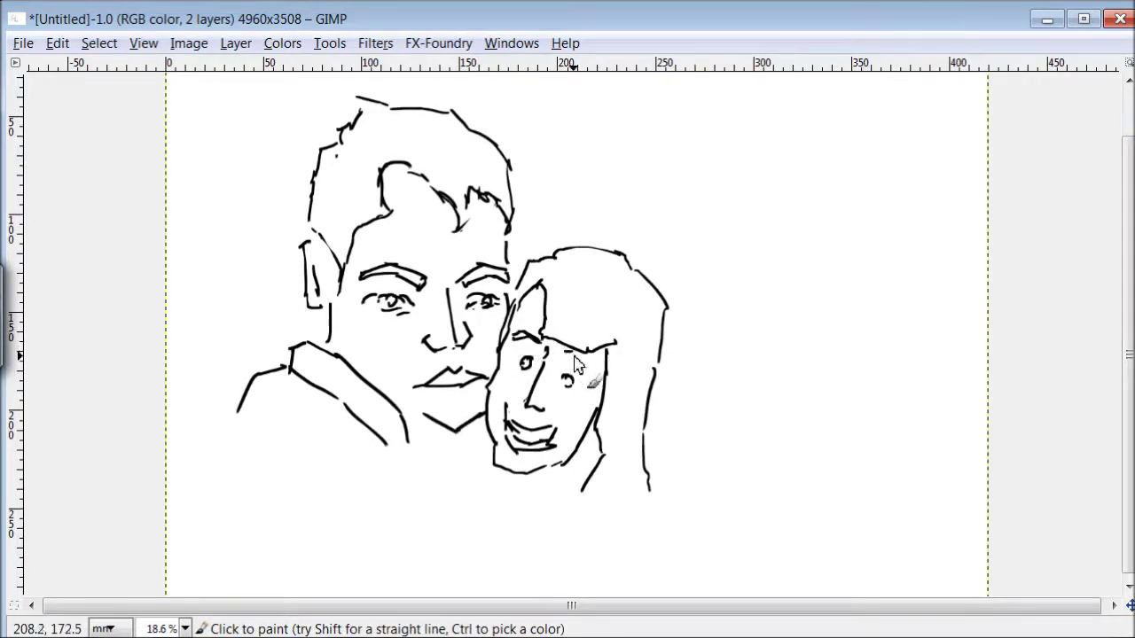
mouse_move(574, 369)
mouse_down()
mouse_move(511, 363)
mouse_move(555, 380)
mouse_up()
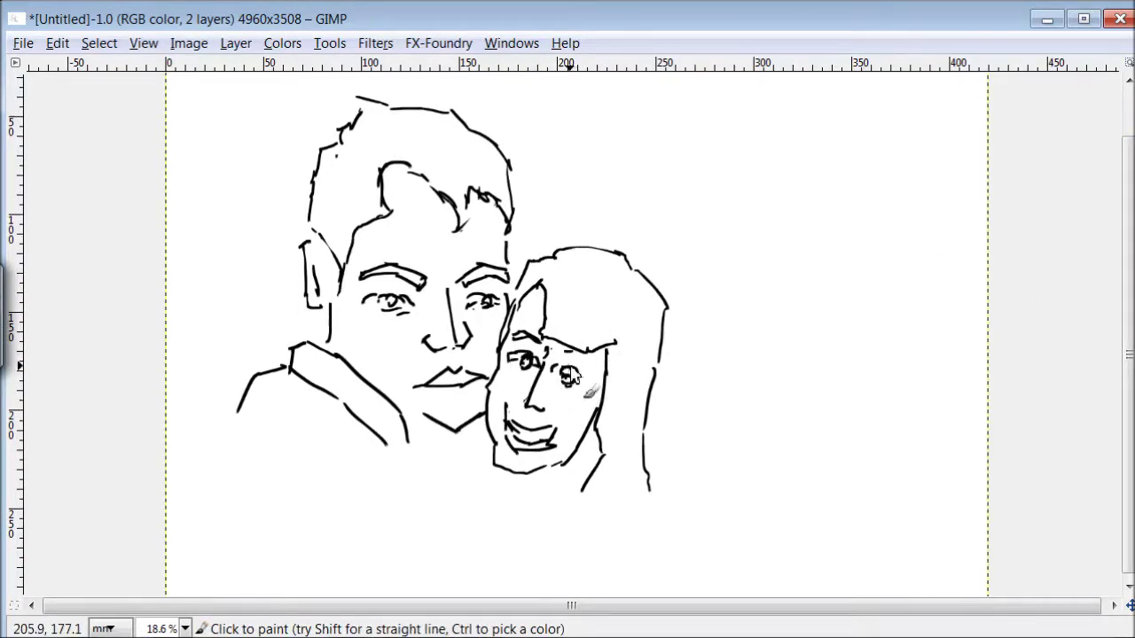
Sketch the woman's neck, neckline and shoulder in black below her chin.
drag(513, 495, 499, 540)
mouse_move(523, 502)
mouse_down()
mouse_move(517, 531)
mouse_move(542, 572)
mouse_up()
mouse_move(584, 493)
mouse_down()
mouse_move(556, 543)
mouse_move(661, 514)
mouse_up()
drag(661, 470, 648, 561)
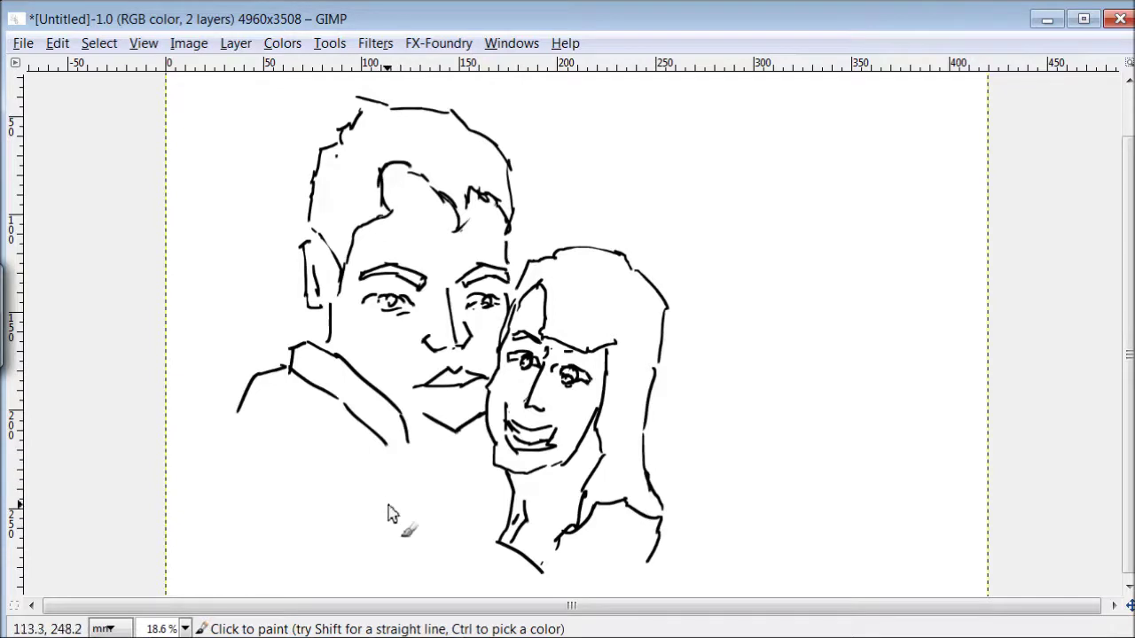
Draw the man's neck and the hood, arm and sleeve lines of his jacket in black.
mouse_move(457, 434)
mouse_down()
mouse_move(448, 474)
mouse_move(430, 475)
mouse_move(477, 530)
mouse_move(501, 523)
mouse_up()
mouse_move(254, 434)
mouse_down()
mouse_move(317, 431)
mouse_move(372, 470)
mouse_up()
mouse_move(366, 472)
mouse_down()
mouse_move(368, 523)
mouse_move(294, 566)
mouse_move(283, 559)
mouse_up()
drag(252, 515, 245, 483)
mouse_move(236, 413)
mouse_down()
mouse_move(200, 502)
mouse_move(215, 550)
mouse_up()
Block in dark gray shadows on both faces: the man's temple, ear, cheeks, upper lip and chin, and the woman's eyes, cheek and jaw.
mouse_move(398, 228)
mouse_down()
mouse_move(375, 264)
mouse_move(363, 239)
mouse_up()
mouse_move(355, 310)
mouse_down()
mouse_move(390, 315)
mouse_move(371, 330)
mouse_move(353, 314)
mouse_move(348, 336)
mouse_move(312, 266)
mouse_up()
mouse_move(406, 383)
mouse_down()
mouse_move(418, 407)
mouse_move(443, 396)
mouse_up()
drag(470, 313, 507, 317)
mouse_move(521, 406)
mouse_down()
mouse_move(510, 414)
mouse_move(577, 453)
mouse_move(571, 471)
mouse_move(501, 477)
mouse_up()
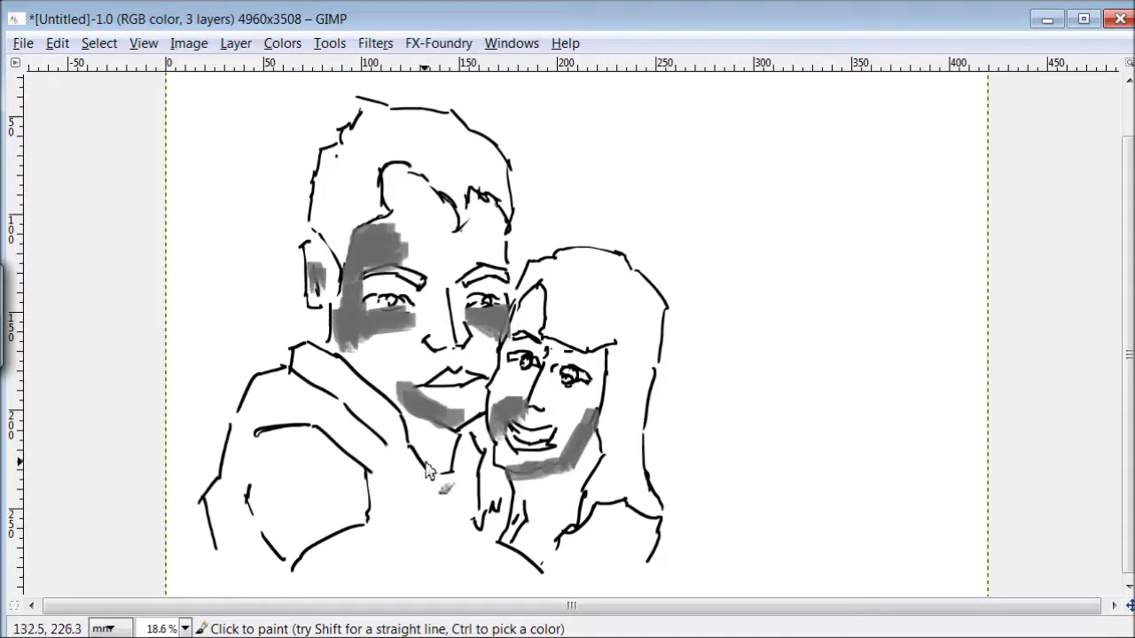
drag(426, 471, 427, 445)
drag(454, 353, 424, 390)
drag(532, 306, 531, 314)
mouse_move(591, 384)
mouse_down()
mouse_move(575, 401)
mouse_move(548, 365)
mouse_move(517, 355)
mouse_move(505, 400)
mouse_up()
Paint light gray midtones on the man's forehead, cheeks, nose and chin, and on the woman's forehead, cheeks, eye areas and neck.
mouse_move(412, 213)
mouse_down()
mouse_move(439, 269)
mouse_move(396, 197)
mouse_move(446, 246)
mouse_move(416, 199)
mouse_up()
drag(529, 325, 530, 341)
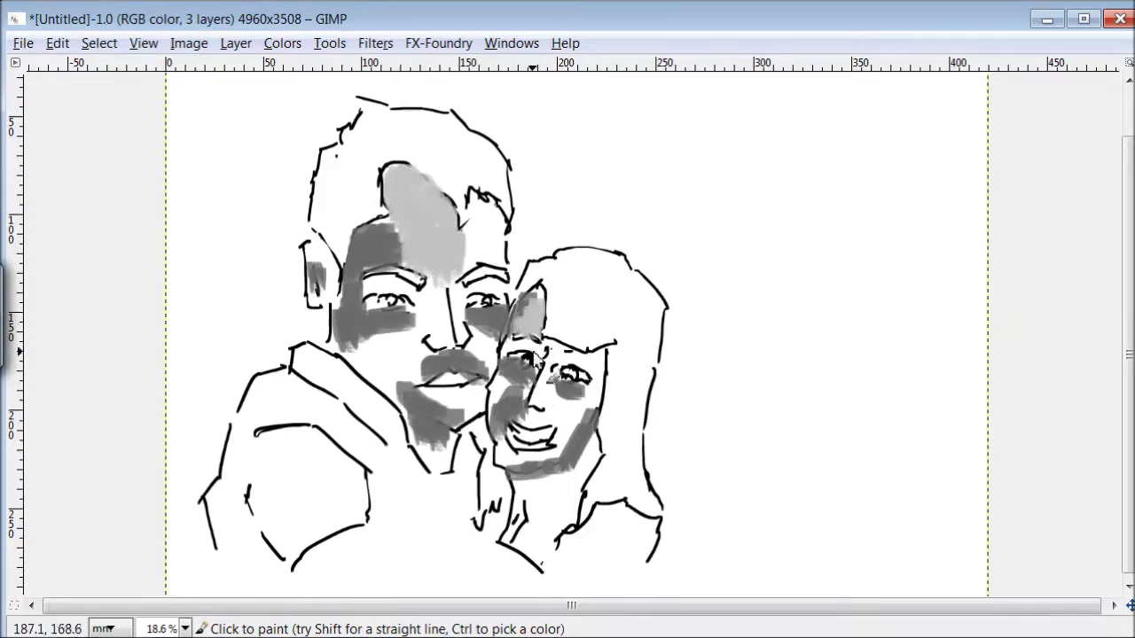
drag(571, 435, 575, 456)
mouse_move(530, 523)
mouse_down()
mouse_move(569, 493)
mouse_move(567, 509)
mouse_move(547, 525)
mouse_move(548, 477)
mouse_move(586, 454)
mouse_up()
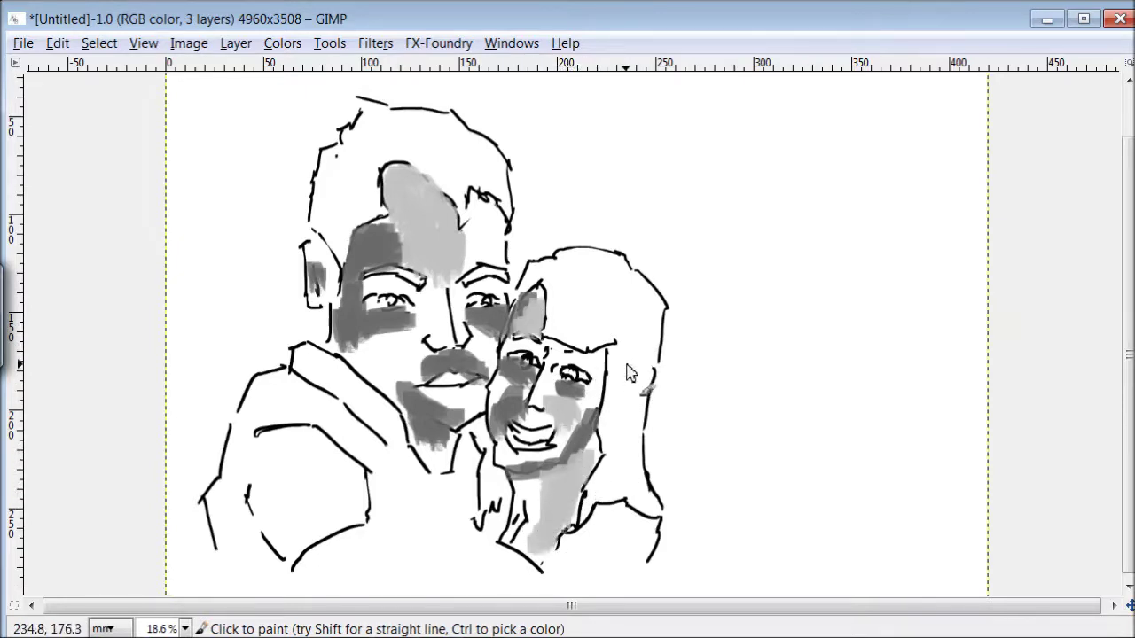
mouse_move(562, 406)
mouse_down()
mouse_move(505, 388)
mouse_move(496, 427)
mouse_move(608, 466)
mouse_up()
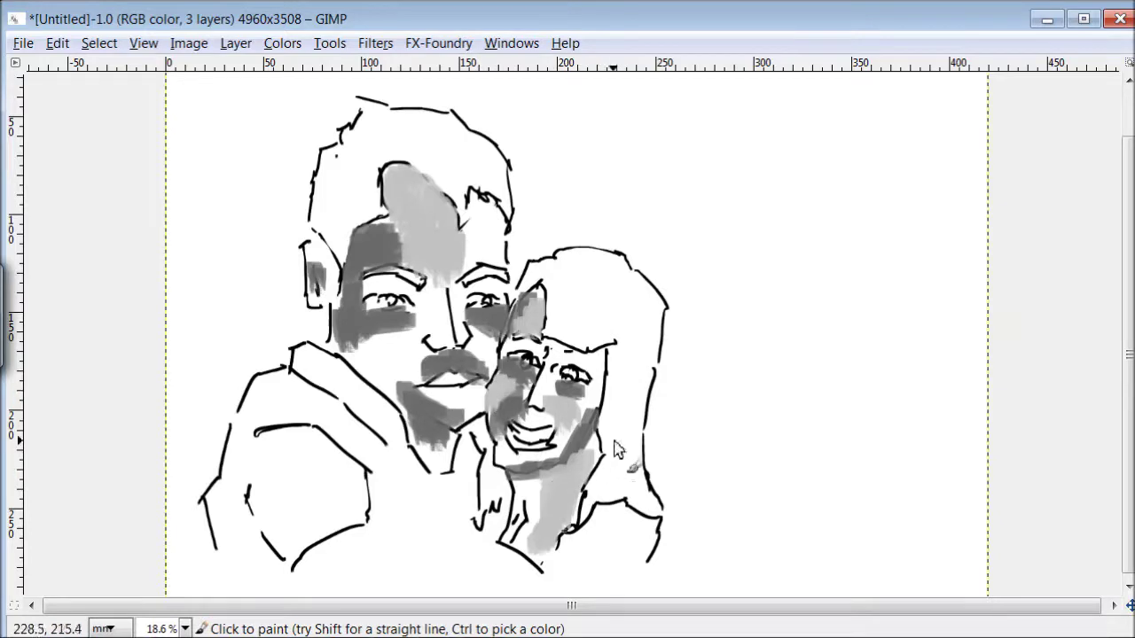
mouse_move(568, 417)
mouse_down()
mouse_move(539, 393)
mouse_move(547, 365)
mouse_up()
drag(592, 330, 628, 432)
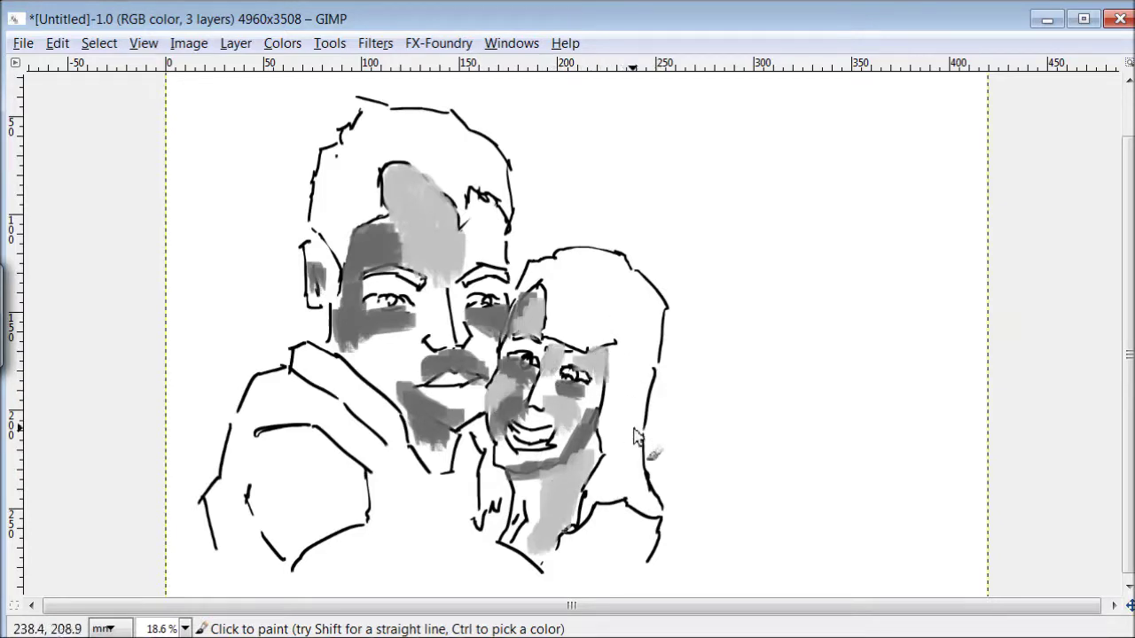
mouse_move(468, 335)
mouse_down()
mouse_move(437, 353)
mouse_move(458, 338)
mouse_move(505, 418)
mouse_move(469, 376)
mouse_move(486, 348)
mouse_move(472, 453)
mouse_move(415, 329)
mouse_move(426, 385)
mouse_move(411, 401)
mouse_move(375, 345)
mouse_move(384, 357)
mouse_move(411, 346)
mouse_move(467, 380)
mouse_move(466, 334)
mouse_move(442, 303)
mouse_move(397, 293)
mouse_up()
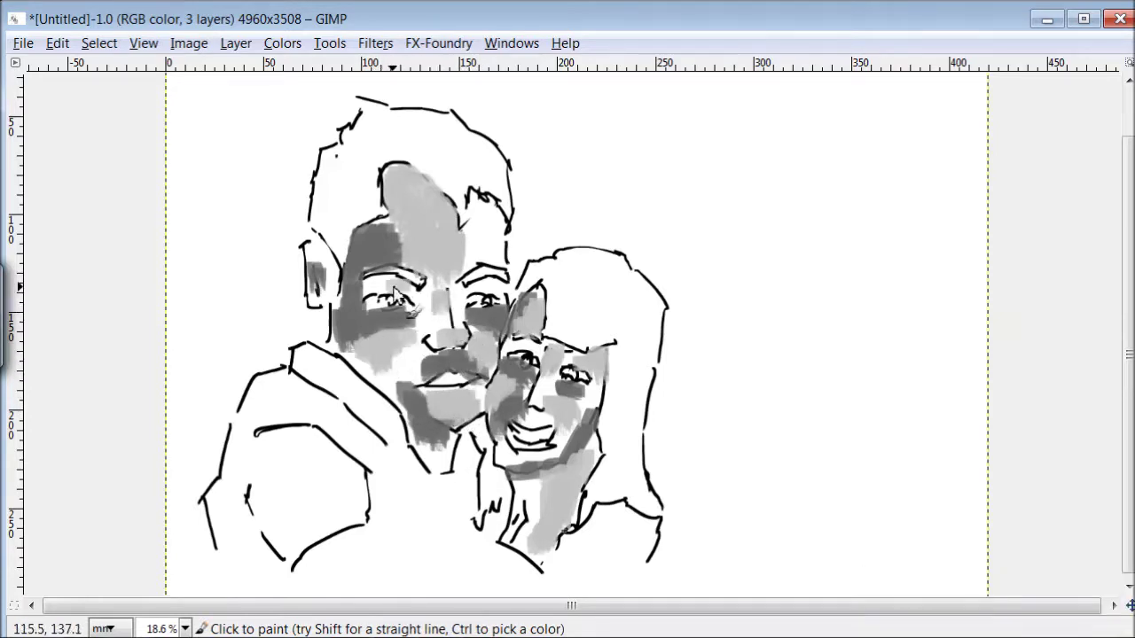
Add dark gray shading to the man's forehead, eyes and neck, and to the woman's eyes, cheek and neck.
mouse_move(454, 191)
mouse_down()
mouse_move(480, 224)
mouse_move(518, 239)
mouse_move(479, 266)
mouse_up()
drag(385, 302, 404, 309)
drag(475, 300, 495, 305)
drag(530, 346, 537, 354)
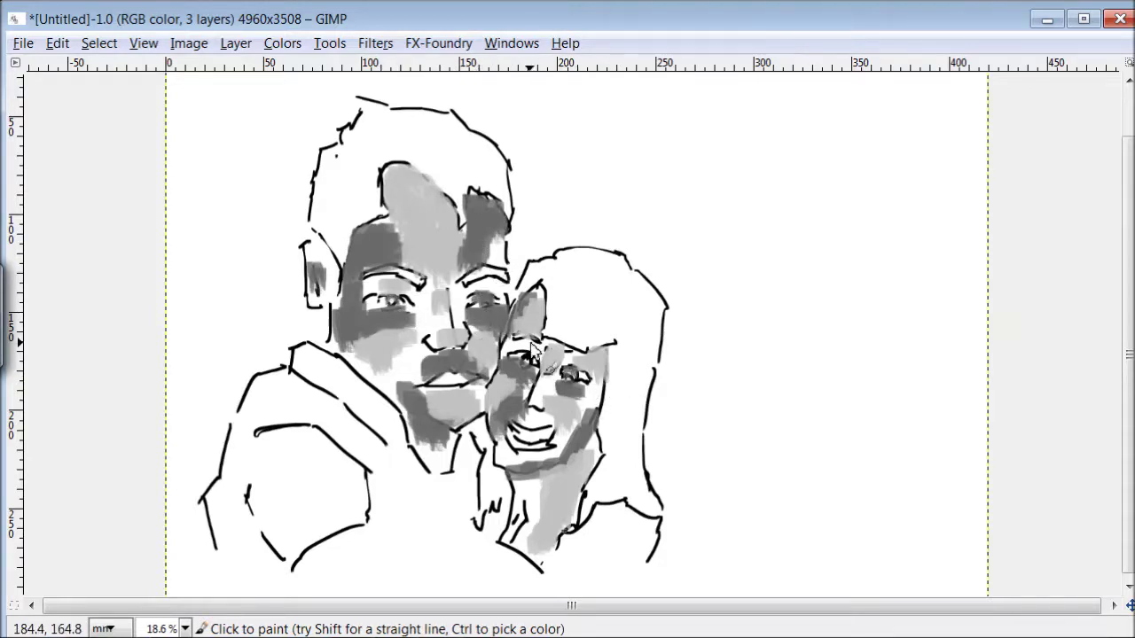
drag(441, 467, 453, 434)
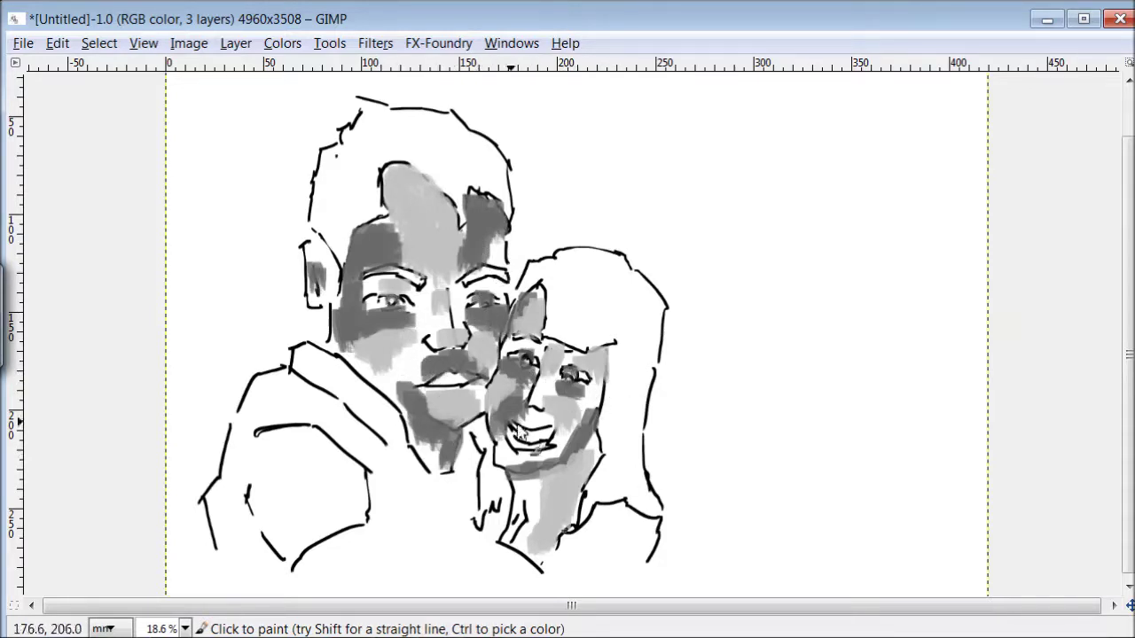
drag(514, 543, 520, 493)
drag(612, 420, 556, 413)
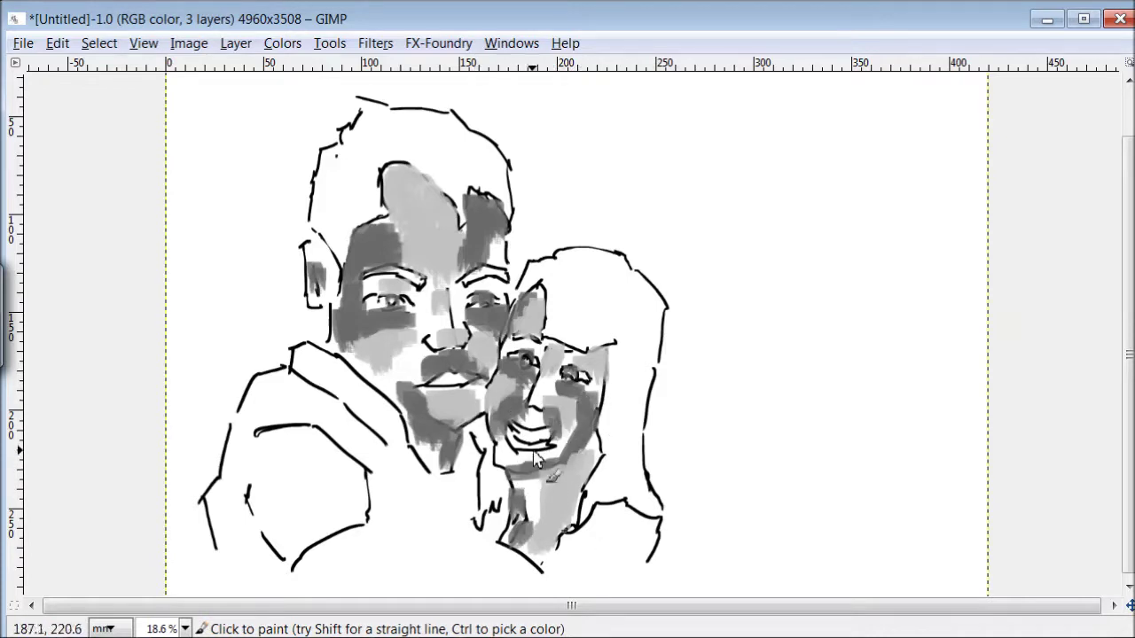
Paint the woman's hair in medium gray, and the man's hair and eyebrows in very dark gray.
mouse_move(635, 326)
mouse_down()
mouse_move(617, 469)
mouse_move(596, 486)
mouse_move(642, 519)
mouse_up()
mouse_move(599, 282)
mouse_down()
mouse_move(567, 275)
mouse_move(558, 308)
mouse_move(599, 321)
mouse_move(609, 359)
mouse_move(544, 299)
mouse_move(497, 335)
mouse_up()
mouse_move(328, 234)
mouse_down()
mouse_move(359, 229)
mouse_move(332, 164)
mouse_up()
mouse_move(457, 206)
mouse_down()
mouse_move(371, 202)
mouse_move(336, 182)
mouse_move(428, 158)
mouse_move(440, 110)
mouse_move(475, 150)
mouse_move(465, 167)
mouse_move(428, 133)
mouse_up()
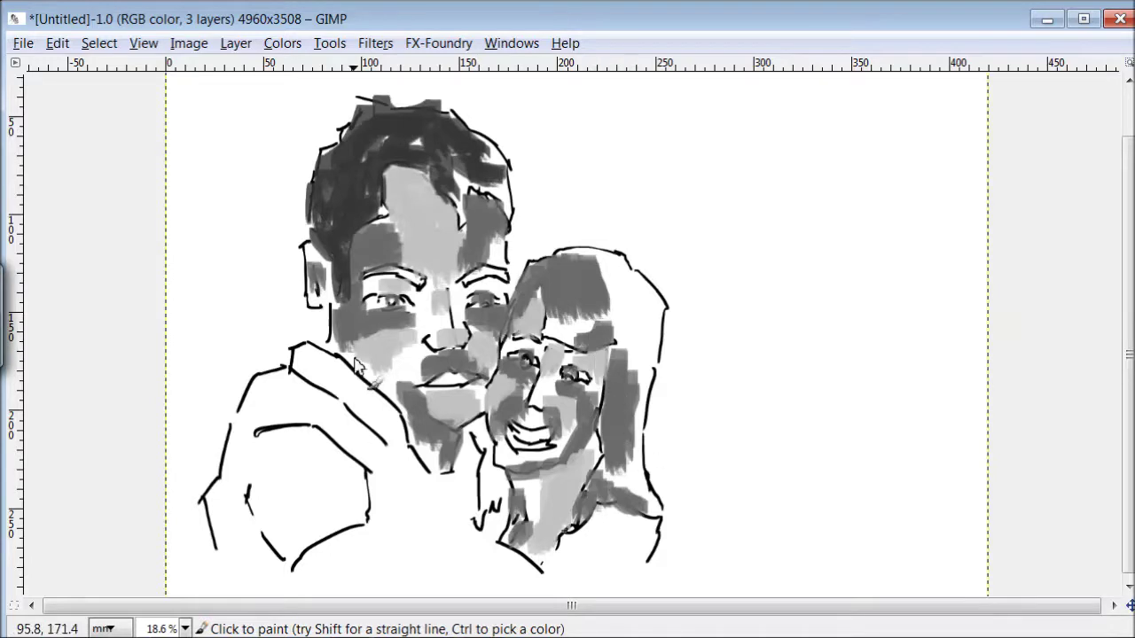
mouse_move(419, 284)
mouse_down()
mouse_move(361, 282)
mouse_move(507, 280)
mouse_up()
Paint light gray highlights on the woman's hair and on the man's hair, forehead, face and ear.
drag(638, 373, 611, 328)
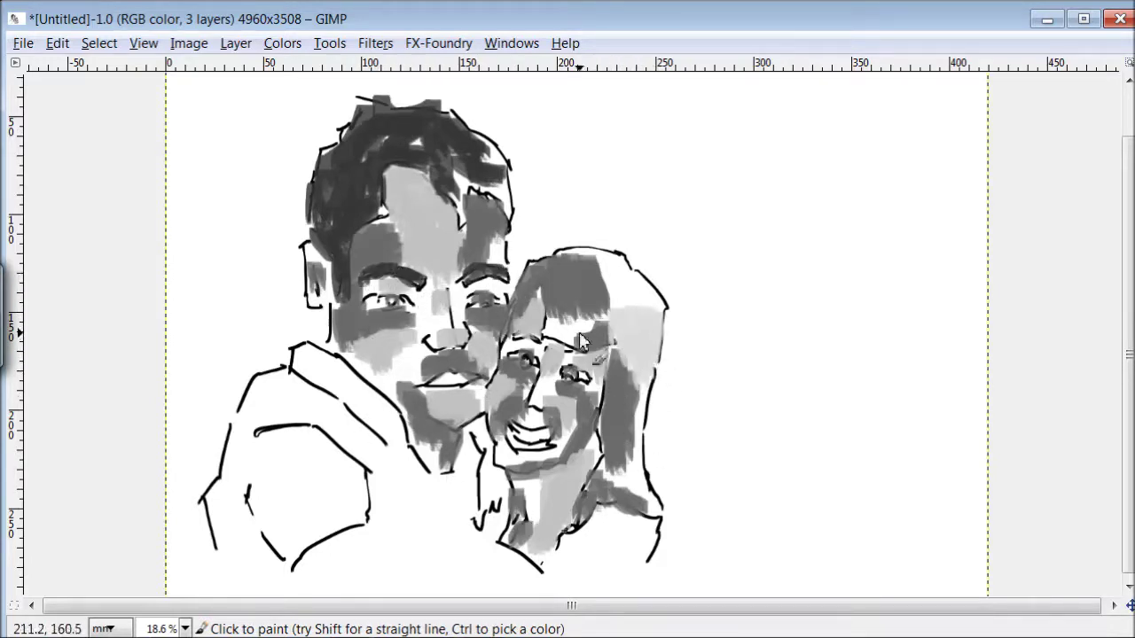
mouse_move(606, 273)
mouse_down()
mouse_move(595, 251)
mouse_move(572, 248)
mouse_up()
drag(666, 544, 640, 427)
mouse_move(413, 346)
mouse_down()
mouse_move(423, 298)
mouse_move(502, 278)
mouse_up()
drag(509, 202, 460, 219)
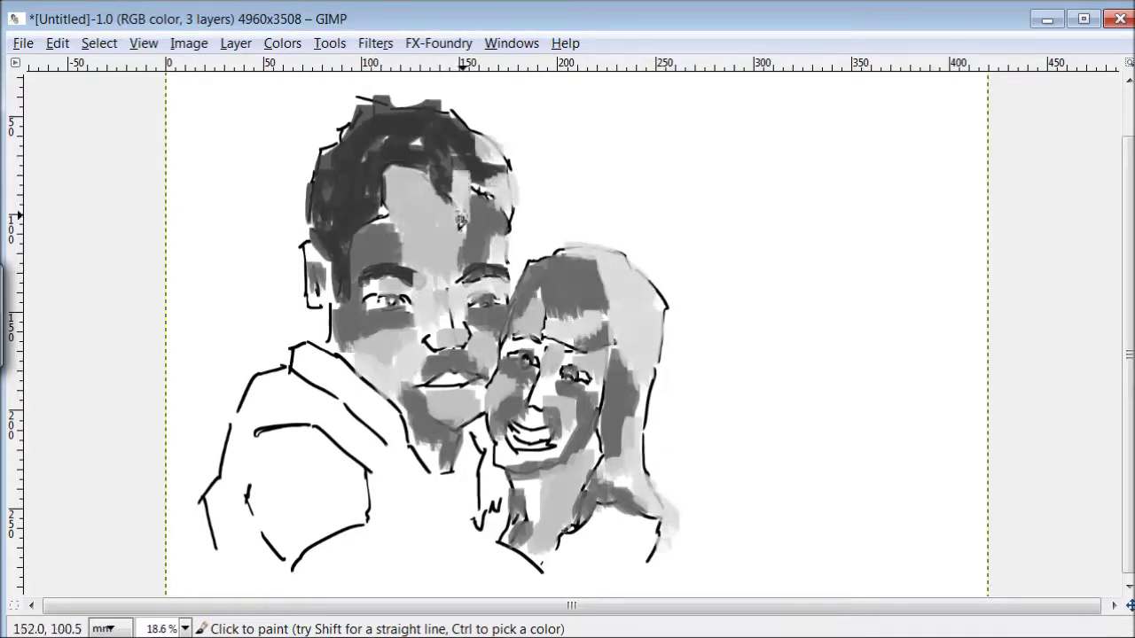
drag(315, 253, 317, 286)
Paint the man's hooded jacket light blue and the woman's top navy blue.
mouse_move(306, 352)
mouse_down()
mouse_move(325, 389)
mouse_move(366, 413)
mouse_move(420, 477)
mouse_up()
mouse_move(252, 376)
mouse_down()
mouse_move(326, 413)
mouse_move(389, 467)
mouse_move(372, 503)
mouse_up()
drag(253, 410, 221, 496)
drag(226, 431, 232, 504)
mouse_move(377, 465)
mouse_down()
mouse_move(370, 512)
mouse_move(343, 512)
mouse_move(280, 552)
mouse_move(270, 447)
mouse_move(334, 490)
mouse_move(338, 526)
mouse_move(359, 541)
mouse_up()
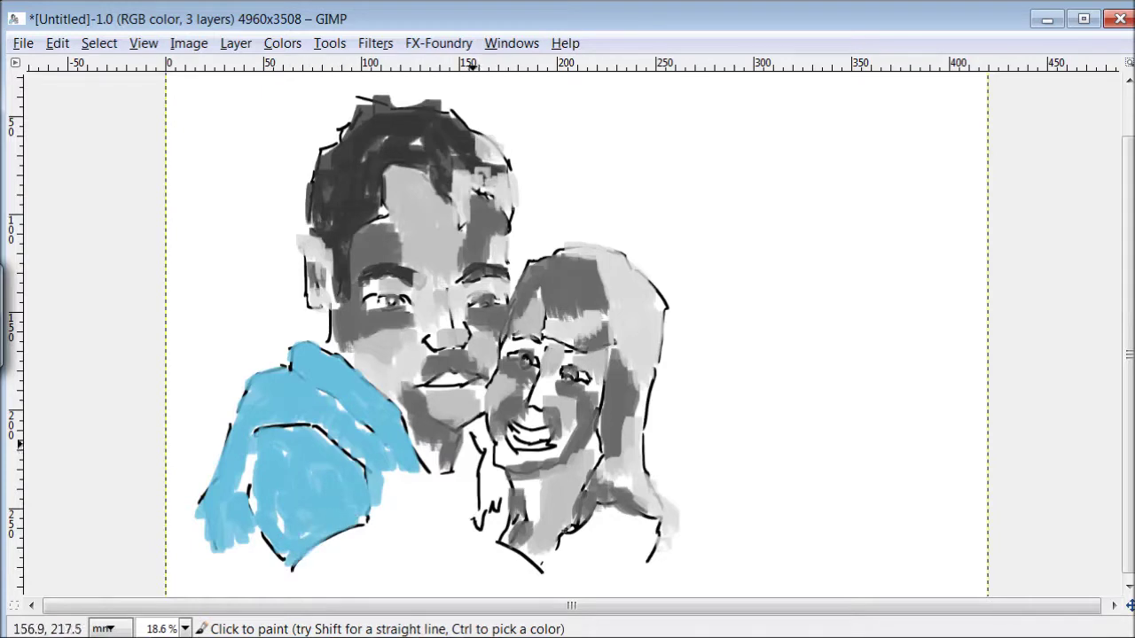
mouse_move(481, 448)
mouse_down()
mouse_move(465, 469)
mouse_move(426, 476)
mouse_move(396, 515)
mouse_move(415, 550)
mouse_up()
mouse_move(626, 534)
mouse_down()
mouse_move(596, 527)
mouse_move(626, 519)
mouse_move(620, 540)
mouse_up()
mouse_move(486, 537)
mouse_down()
mouse_move(460, 534)
mouse_move(430, 557)
mouse_move(487, 537)
mouse_move(514, 577)
mouse_move(588, 552)
mouse_move(612, 559)
mouse_move(566, 589)
mouse_move(501, 591)
mouse_up()
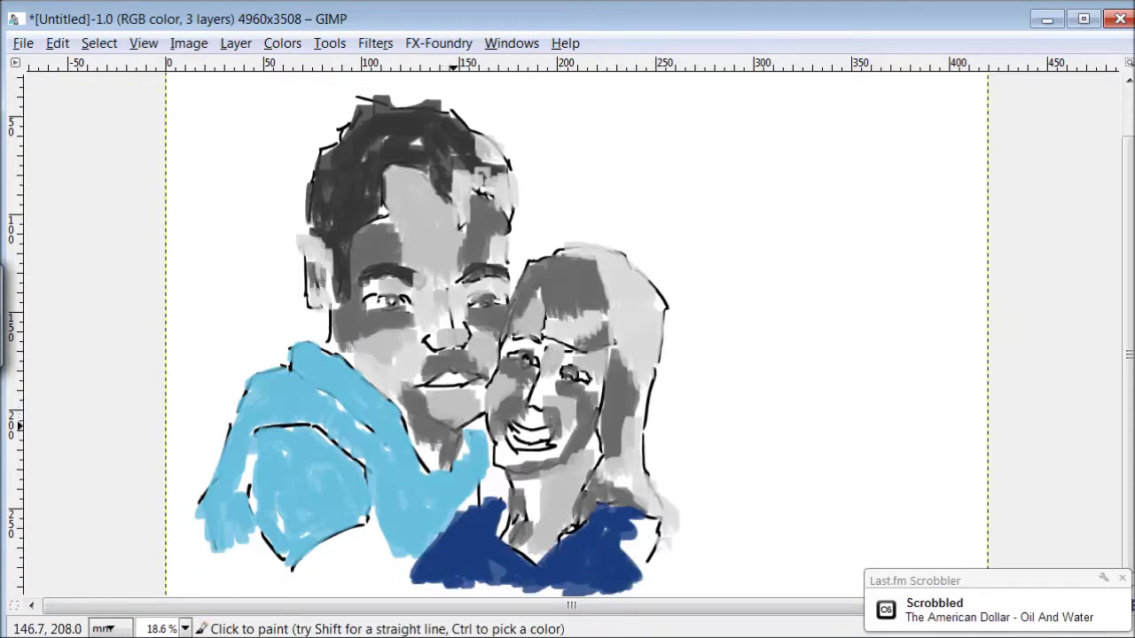
Fill the background around both figures with broad maroon brush strokes.
mouse_move(610, 164)
mouse_down()
mouse_move(626, 220)
mouse_move(614, 236)
mouse_move(654, 268)
mouse_move(685, 346)
mouse_up()
mouse_move(561, 233)
mouse_down()
mouse_move(528, 222)
mouse_move(536, 165)
mouse_move(592, 190)
mouse_move(478, 106)
mouse_move(537, 146)
mouse_up()
mouse_move(321, 324)
mouse_down()
mouse_move(283, 294)
mouse_move(304, 157)
mouse_move(339, 103)
mouse_move(397, 96)
mouse_move(345, 118)
mouse_move(216, 93)
mouse_move(230, 269)
mouse_move(276, 330)
mouse_move(233, 381)
mouse_move(190, 488)
mouse_move(235, 373)
mouse_up()
mouse_move(256, 305)
mouse_down()
mouse_move(199, 227)
mouse_move(177, 125)
mouse_up()
mouse_move(677, 330)
mouse_down()
mouse_move(662, 412)
mouse_move(672, 462)
mouse_move(652, 124)
mouse_move(720, 390)
mouse_up()
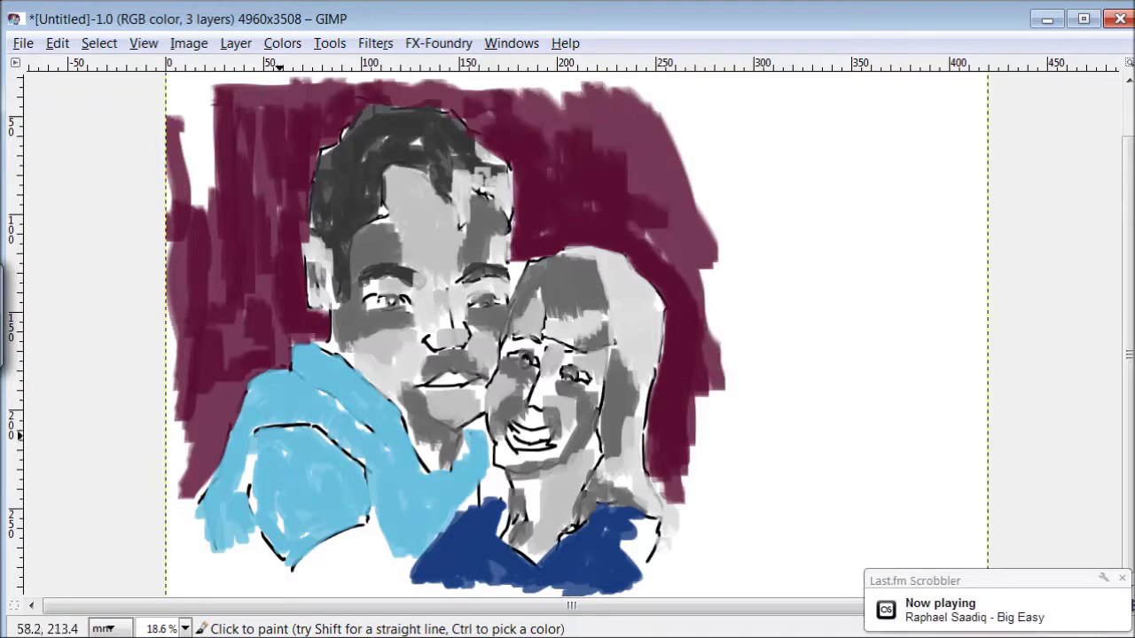
mouse_move(194, 532)
mouse_down()
mouse_move(167, 186)
mouse_move(195, 107)
mouse_up()
mouse_move(685, 516)
mouse_down()
mouse_move(726, 547)
mouse_move(706, 137)
mouse_move(670, 116)
mouse_up()
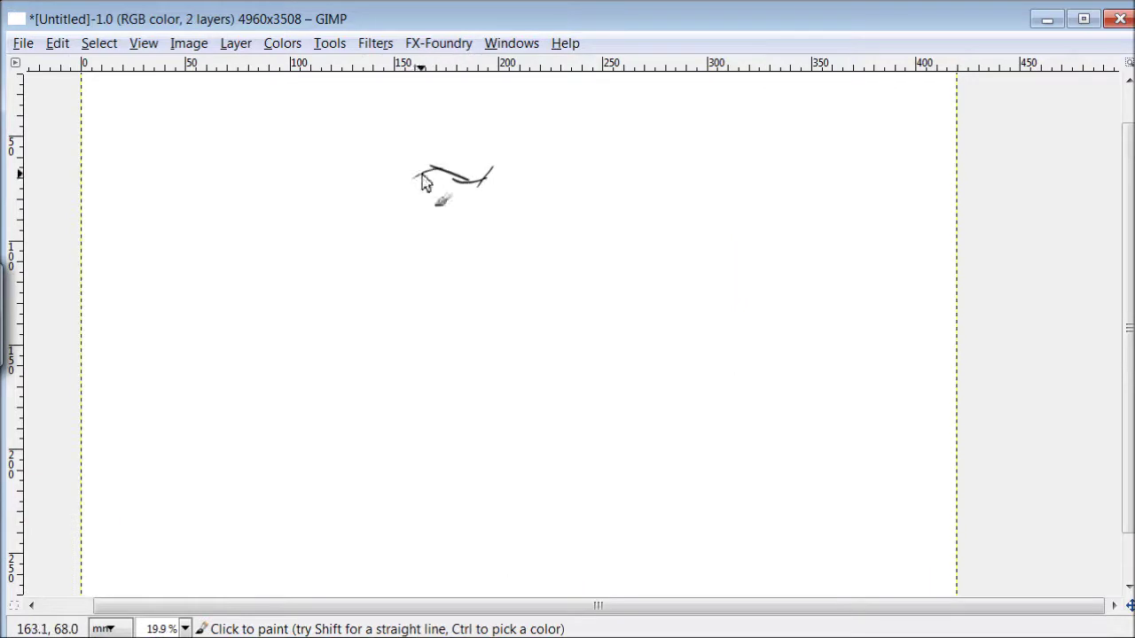
Sketch a new portrait's hair edge, ear, eyes, eyebrow, nose and lips in thin black lines on the blank canvas.
mouse_move(424, 174)
mouse_down()
mouse_move(517, 177)
mouse_move(575, 222)
mouse_move(640, 363)
mouse_move(615, 371)
mouse_move(570, 460)
mouse_up()
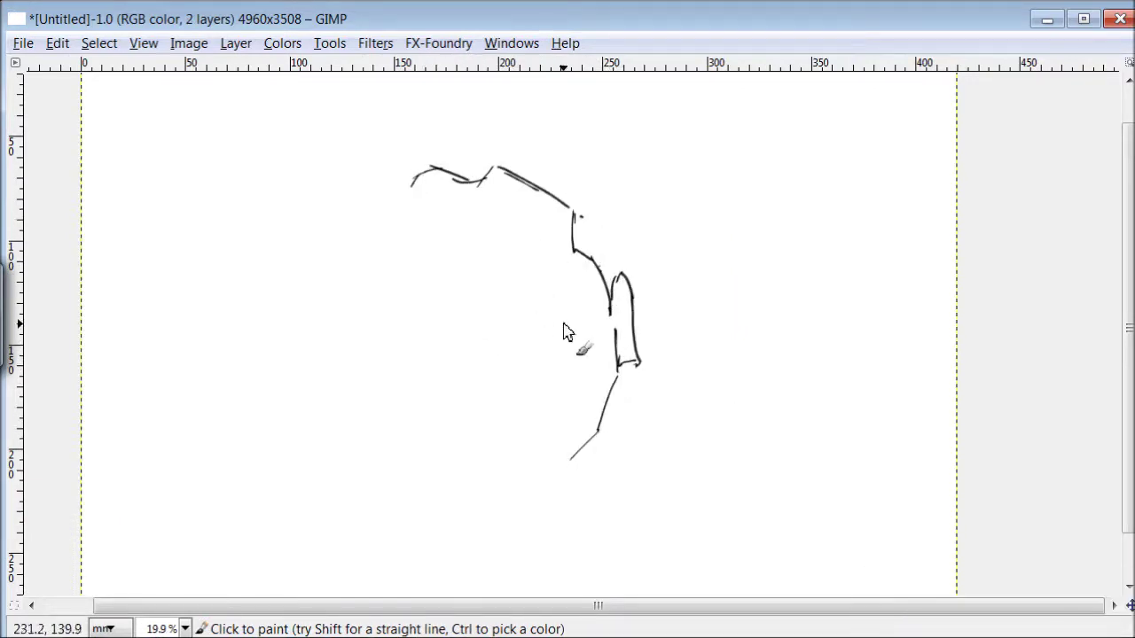
drag(491, 286, 542, 302)
mouse_move(474, 257)
mouse_down()
mouse_move(503, 254)
mouse_move(446, 285)
mouse_up()
mouse_move(437, 344)
mouse_down()
mouse_move(447, 363)
mouse_move(398, 373)
mouse_up()
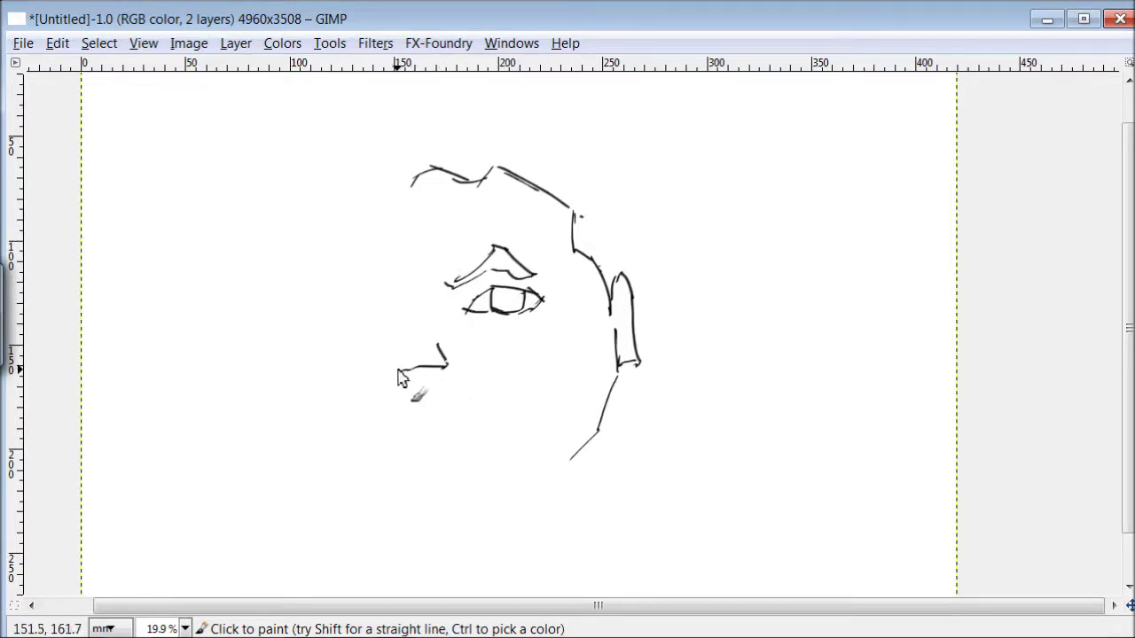
drag(316, 289, 367, 300)
mouse_move(297, 312)
mouse_down()
mouse_move(369, 305)
mouse_move(330, 314)
mouse_up()
drag(417, 379, 416, 404)
mouse_move(424, 380)
mouse_down()
mouse_move(426, 408)
mouse_move(374, 424)
mouse_move(407, 448)
mouse_move(471, 422)
mouse_up()
Draw the portrait's jaw, face contour and hairline, plus the outer hair edge and shoulder lines in black.
mouse_move(572, 251)
mouse_down()
mouse_move(583, 298)
mouse_move(541, 506)
mouse_move(391, 532)
mouse_up()
mouse_move(269, 335)
mouse_down()
mouse_move(381, 513)
mouse_move(289, 256)
mouse_move(348, 169)
mouse_move(434, 149)
mouse_move(528, 184)
mouse_up()
drag(175, 301, 209, 395)
drag(208, 436, 174, 525)
mouse_move(275, 543)
mouse_down()
mouse_move(354, 523)
mouse_move(256, 561)
mouse_up()
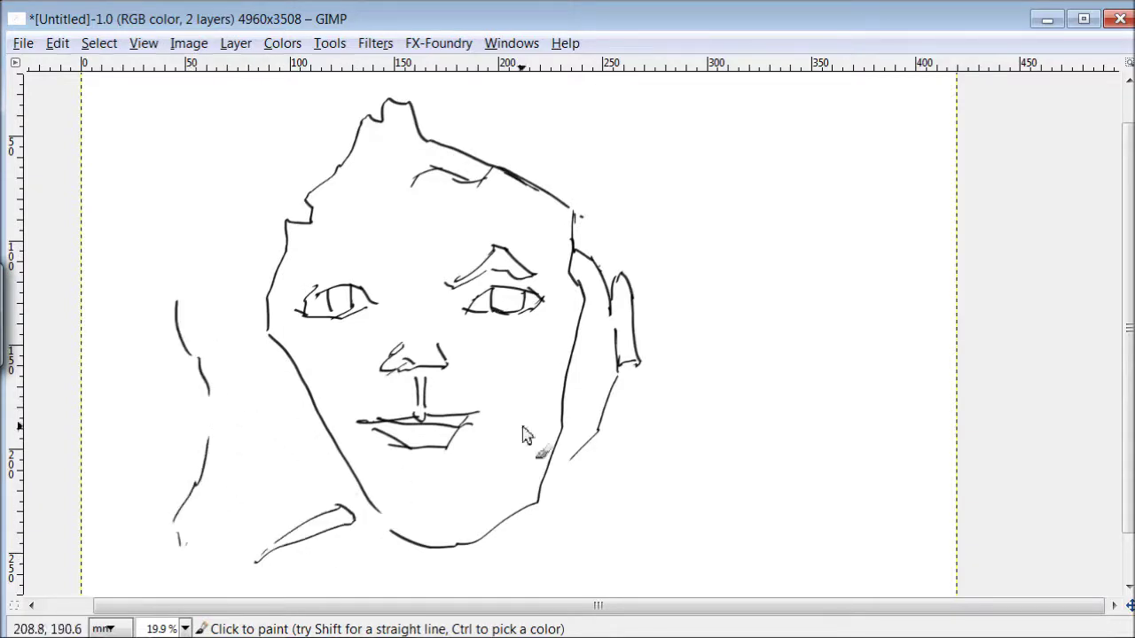
Outline the portrait's voluminous curly hair in black, and add the neck line and the second eyebrow.
mouse_move(196, 287)
mouse_down()
mouse_move(199, 201)
mouse_move(332, 133)
mouse_move(316, 92)
mouse_up()
mouse_move(522, 153)
mouse_down()
mouse_move(627, 195)
mouse_move(593, 198)
mouse_move(648, 337)
mouse_move(585, 528)
mouse_move(563, 559)
mouse_up()
mouse_move(387, 271)
mouse_down()
mouse_move(292, 292)
mouse_move(340, 262)
mouse_up()
drag(543, 117, 370, 89)
Fill the portrait's face and neck with periwinkle blue, and paint the hair dark red.
mouse_move(544, 272)
mouse_down()
mouse_move(514, 230)
mouse_move(483, 235)
mouse_move(448, 186)
mouse_move(410, 168)
mouse_move(390, 211)
mouse_move(350, 222)
mouse_move(284, 268)
mouse_move(304, 285)
mouse_move(399, 280)
mouse_move(416, 232)
mouse_move(410, 359)
mouse_move(386, 325)
mouse_move(413, 395)
mouse_move(477, 342)
mouse_move(502, 351)
mouse_move(465, 302)
mouse_move(506, 381)
mouse_move(496, 474)
mouse_move(473, 495)
mouse_move(435, 493)
mouse_move(407, 459)
mouse_move(385, 493)
mouse_move(344, 386)
mouse_move(443, 225)
mouse_move(464, 512)
mouse_move(578, 585)
mouse_move(610, 586)
mouse_up()
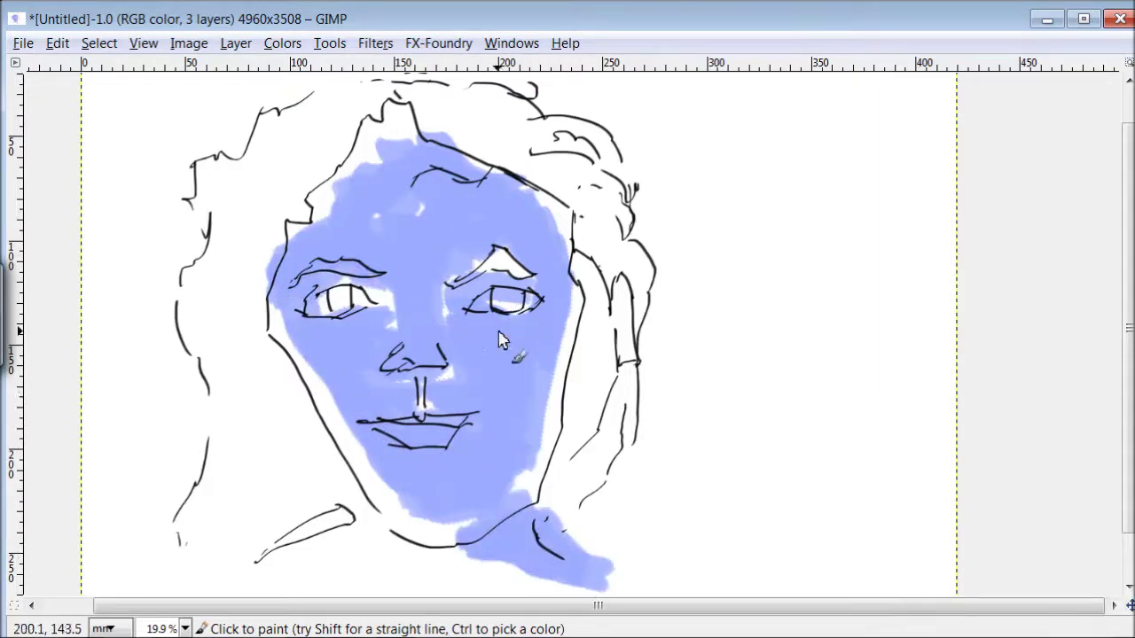
key(x)
mouse_move(554, 386)
mouse_down()
mouse_move(559, 479)
mouse_move(599, 333)
mouse_move(565, 258)
mouse_move(640, 229)
mouse_move(518, 182)
mouse_move(580, 229)
mouse_move(439, 142)
mouse_move(545, 140)
mouse_move(461, 93)
mouse_up()
mouse_move(280, 376)
mouse_down()
mouse_move(344, 454)
mouse_move(306, 434)
mouse_move(313, 422)
mouse_move(223, 248)
mouse_move(238, 465)
mouse_move(210, 542)
mouse_move(260, 224)
mouse_move(312, 211)
mouse_move(358, 147)
mouse_move(359, 102)
mouse_move(470, 98)
mouse_up()
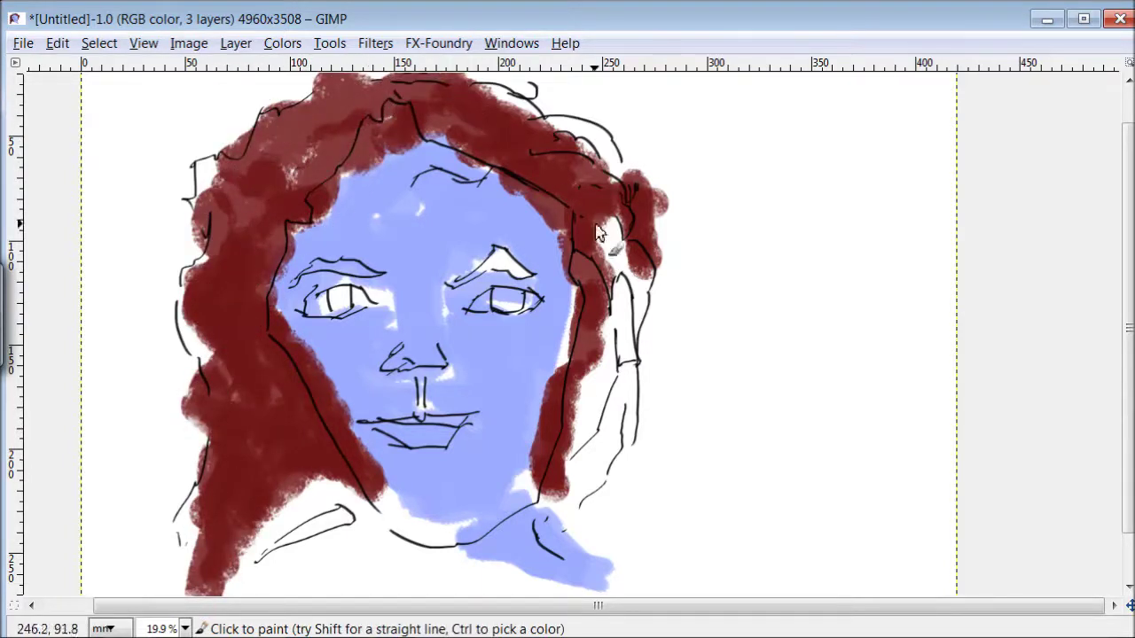
Paint the portrait's eyebrows and irises dark red.
drag(527, 266, 462, 270)
drag(377, 266, 297, 271)
drag(366, 307, 346, 315)
drag(510, 297, 475, 319)
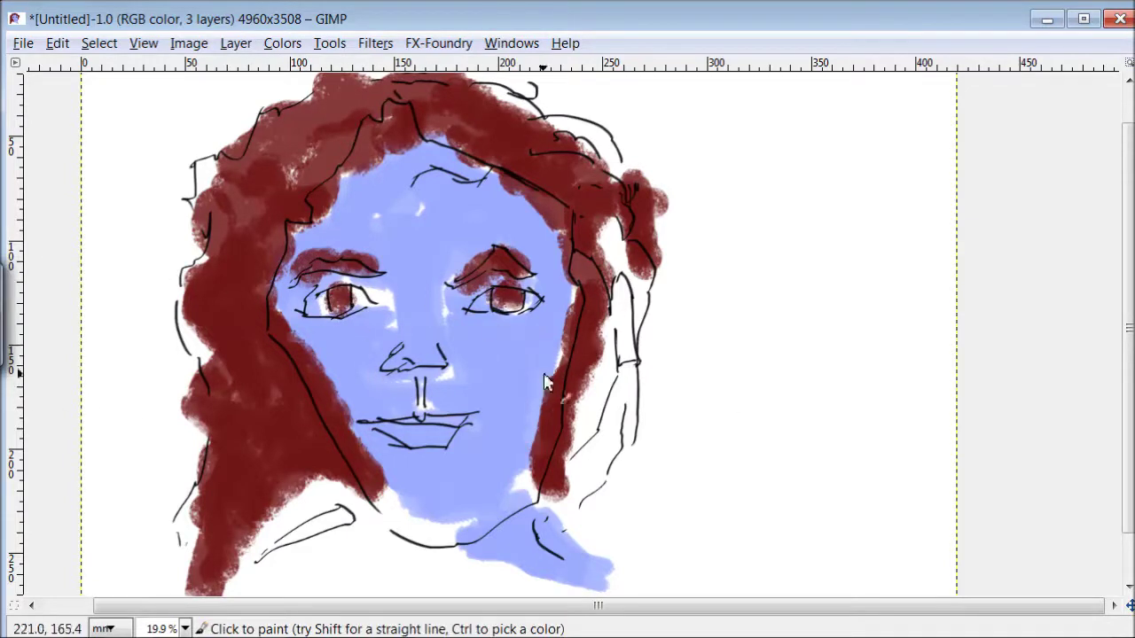
Paint pale lavender highlights on the portrait's cheeks, chin, forehead, nose bridge, eyes and shoulder.
mouse_move(552, 382)
mouse_down()
mouse_move(514, 456)
mouse_move(488, 479)
mouse_up()
mouse_move(350, 390)
mouse_down()
mouse_move(323, 375)
mouse_move(361, 457)
mouse_up()
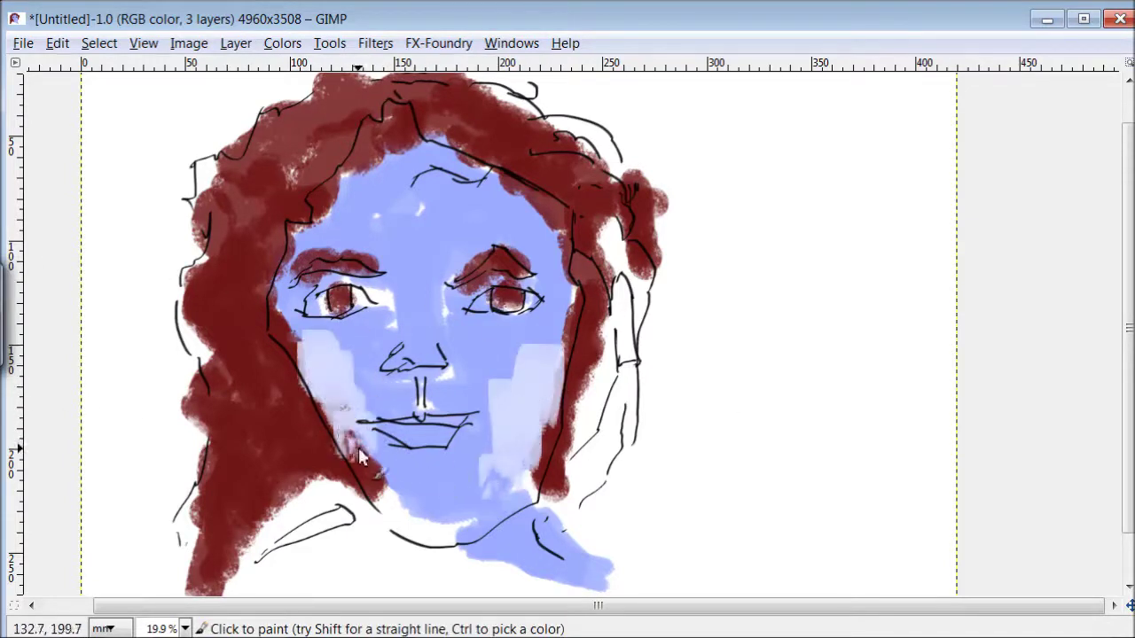
mouse_move(387, 501)
mouse_down()
mouse_move(401, 514)
mouse_move(394, 496)
mouse_up()
mouse_move(424, 190)
mouse_down()
mouse_move(452, 209)
mouse_move(439, 222)
mouse_up()
mouse_move(431, 286)
mouse_down()
mouse_move(390, 340)
mouse_move(464, 284)
mouse_move(462, 316)
mouse_move(494, 289)
mouse_move(537, 304)
mouse_move(481, 317)
mouse_move(481, 304)
mouse_move(321, 312)
mouse_up()
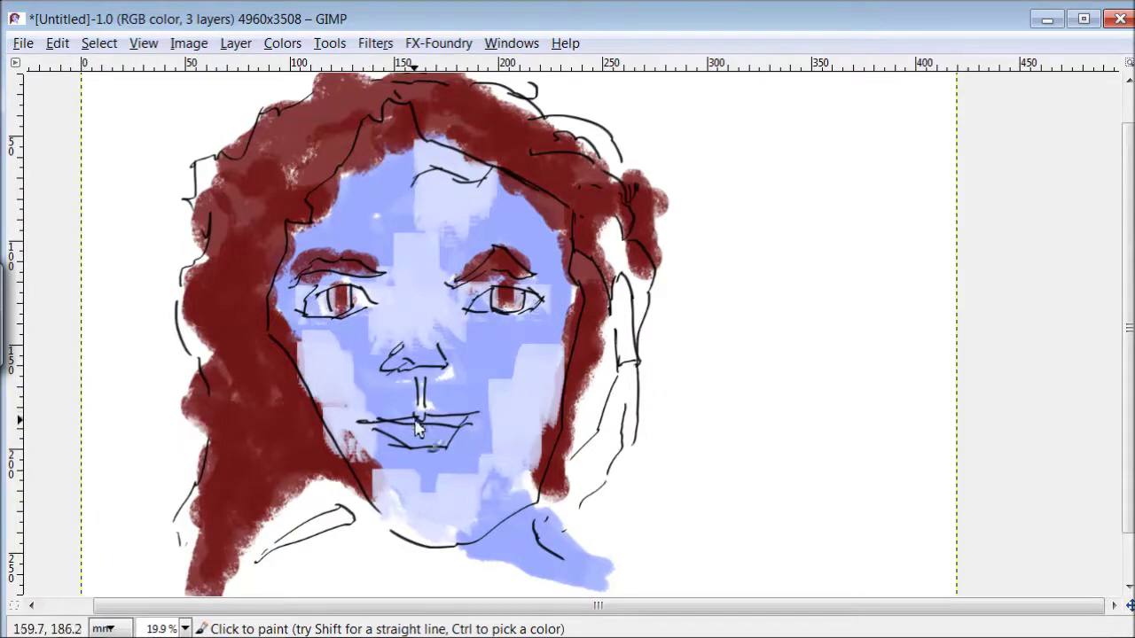
drag(620, 559, 590, 547)
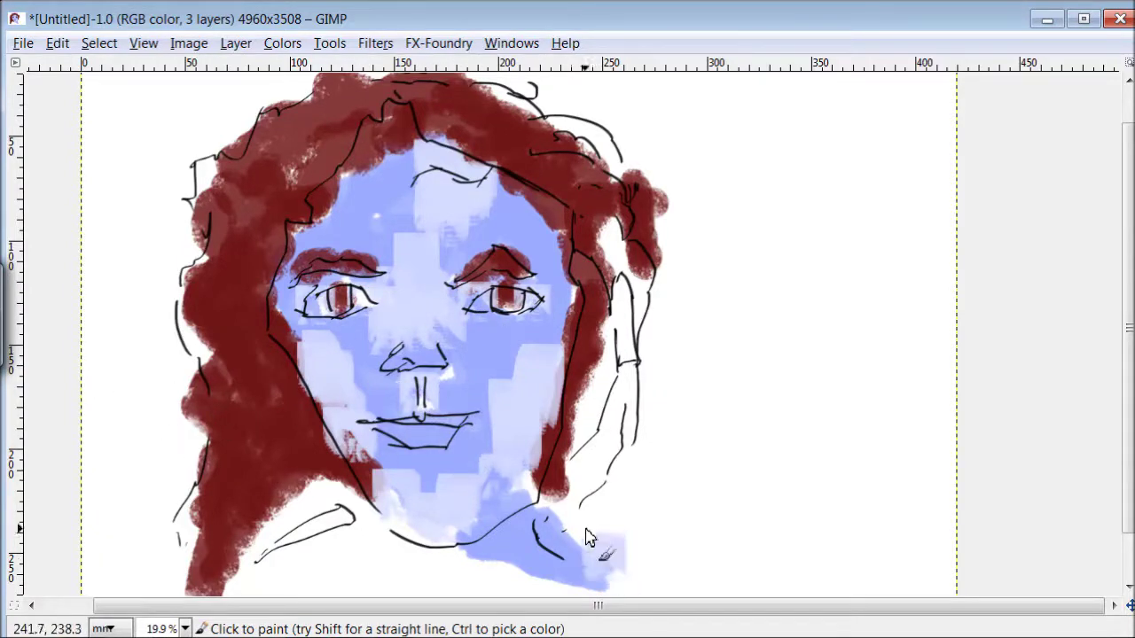
Add further brush strokes along the side of the portrait's face, around the ear and over the outer hair.
drag(568, 332, 532, 261)
mouse_move(519, 219)
mouse_down()
mouse_move(563, 294)
mouse_move(550, 333)
mouse_up()
mouse_move(625, 426)
mouse_down()
mouse_move(603, 498)
mouse_move(621, 339)
mouse_move(650, 367)
mouse_up()
mouse_move(208, 347)
mouse_down()
mouse_move(166, 319)
mouse_move(165, 236)
mouse_move(140, 250)
mouse_move(134, 300)
mouse_move(152, 347)
mouse_move(196, 172)
mouse_move(167, 160)
mouse_move(224, 139)
mouse_move(238, 104)
mouse_move(276, 92)
mouse_move(223, 105)
mouse_move(197, 348)
mouse_move(162, 404)
mouse_move(185, 434)
mouse_move(182, 532)
mouse_up()
mouse_move(582, 272)
mouse_down()
mouse_move(668, 294)
mouse_move(642, 159)
mouse_move(560, 108)
mouse_move(617, 116)
mouse_move(681, 434)
mouse_up()
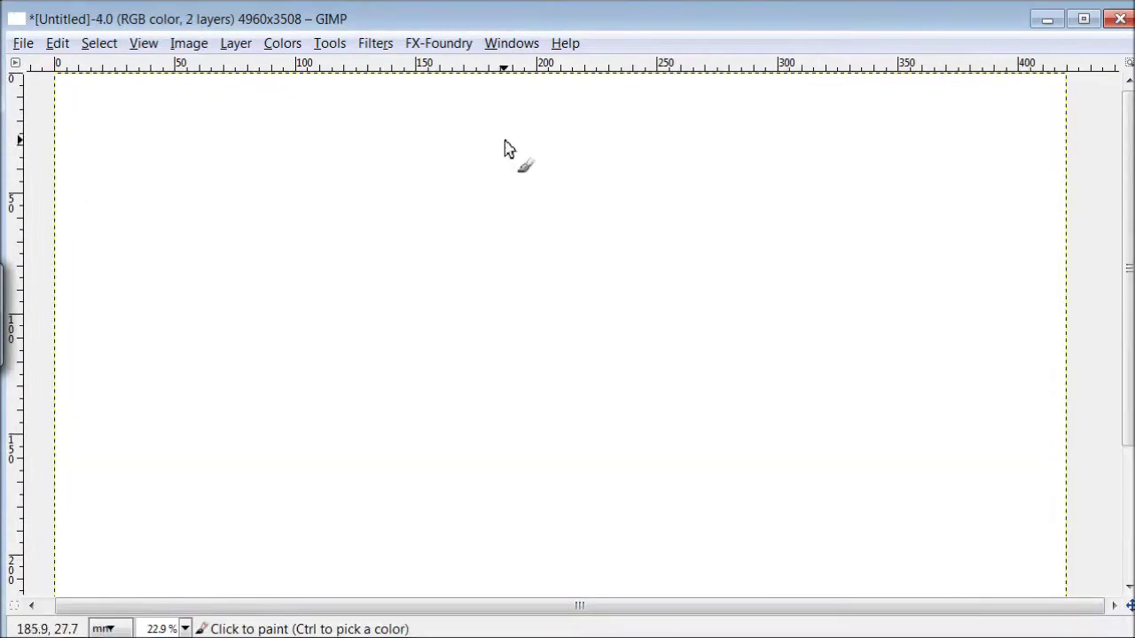
Sketch a smiling man's head, neck, collared zip jacket, arms and hands in black line art near the canvas's upper middle.
drag(528, 145, 483, 160)
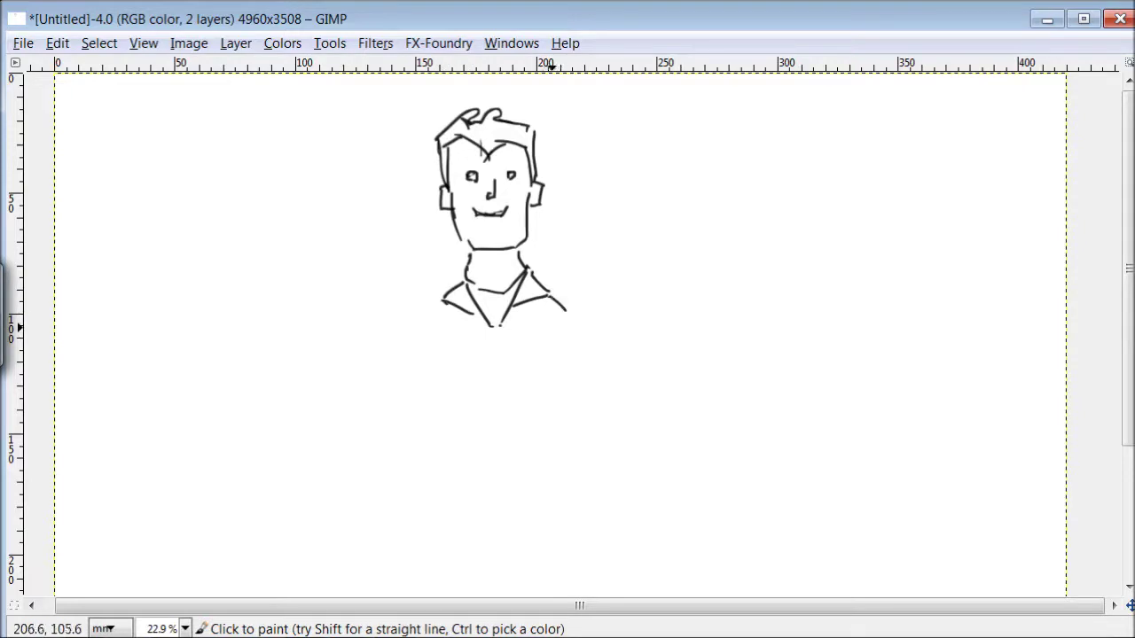
drag(494, 328, 498, 428)
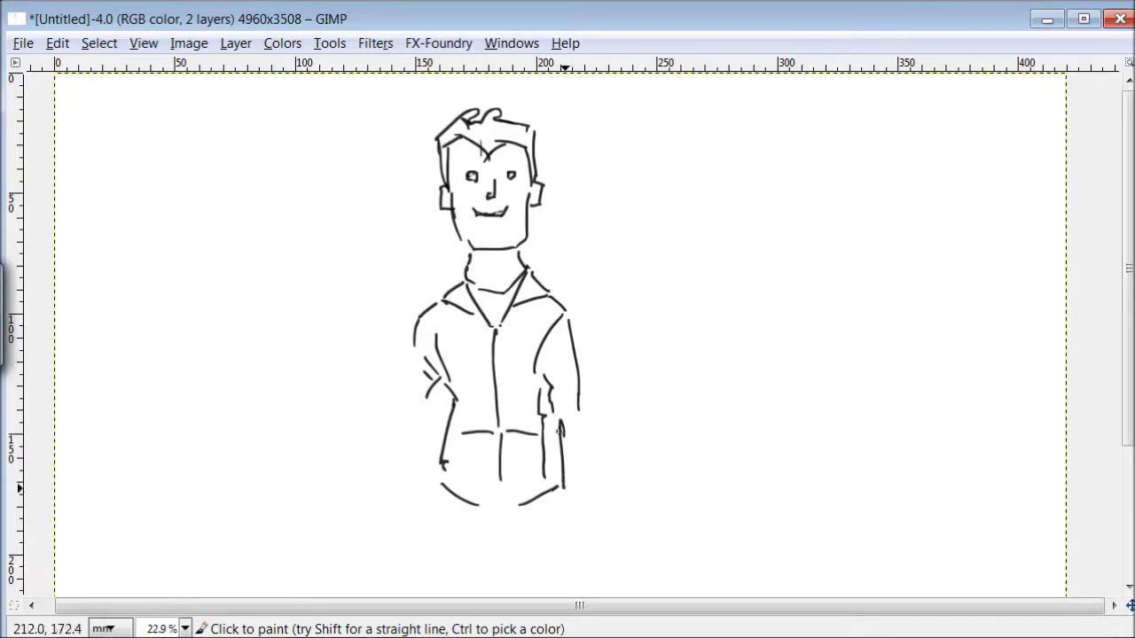
drag(414, 351, 410, 474)
drag(426, 405, 426, 453)
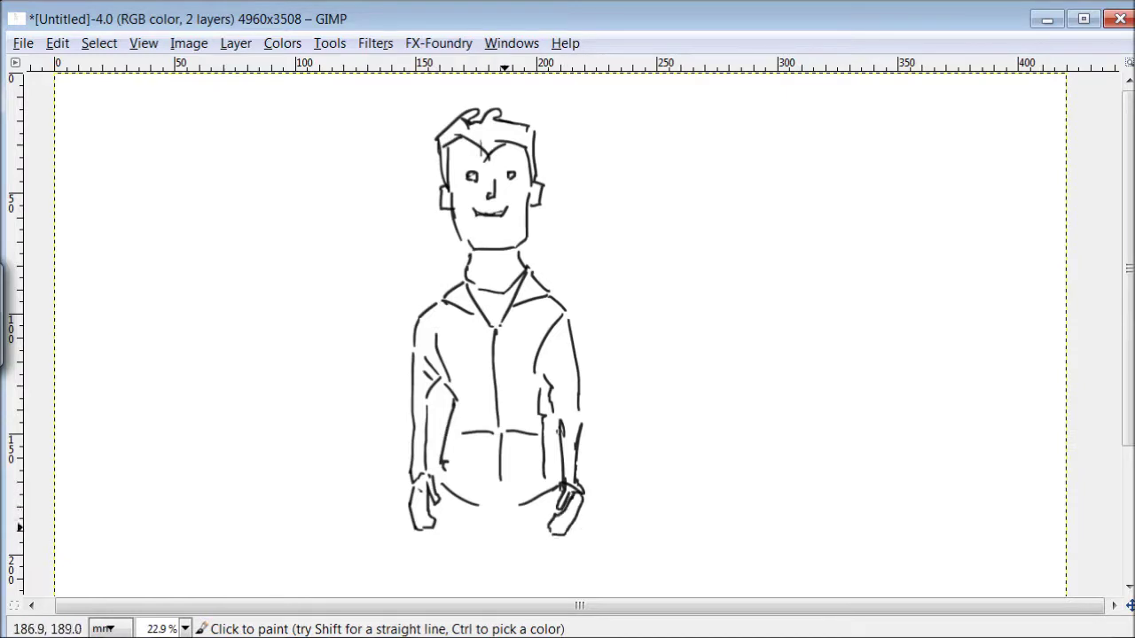
Sketch the man's trousers, legs and shoes in black lines below the jacket.
scroll(434, 410, down, 3)
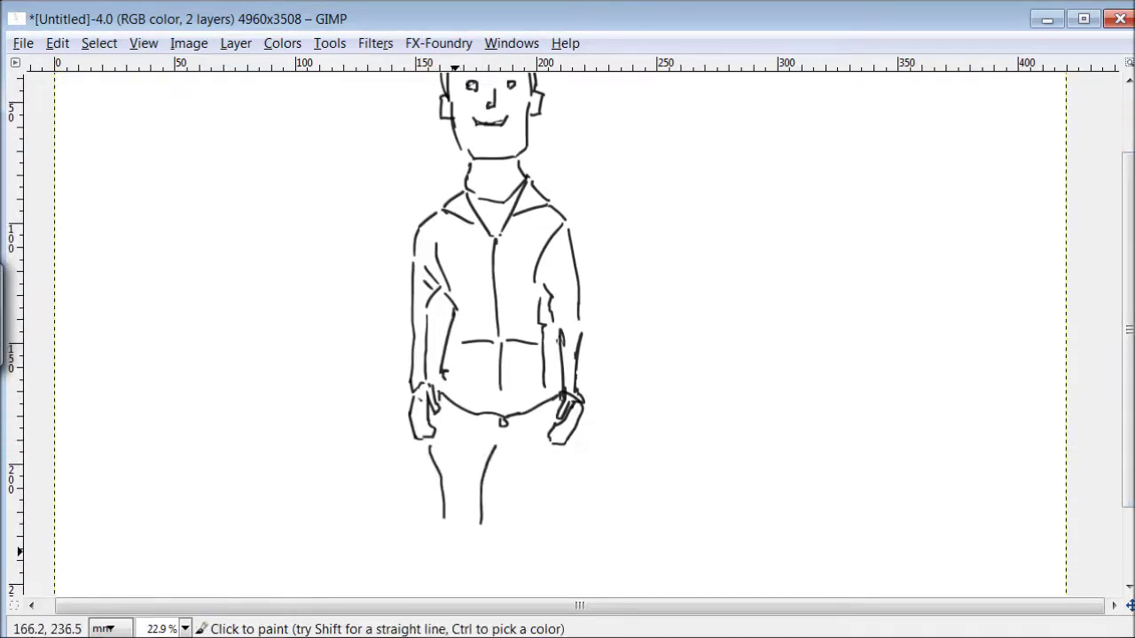
mouse_move(550, 432)
mouse_down()
mouse_move(550, 454)
mouse_move(527, 447)
mouse_up()
scroll(550, 508, down, 3)
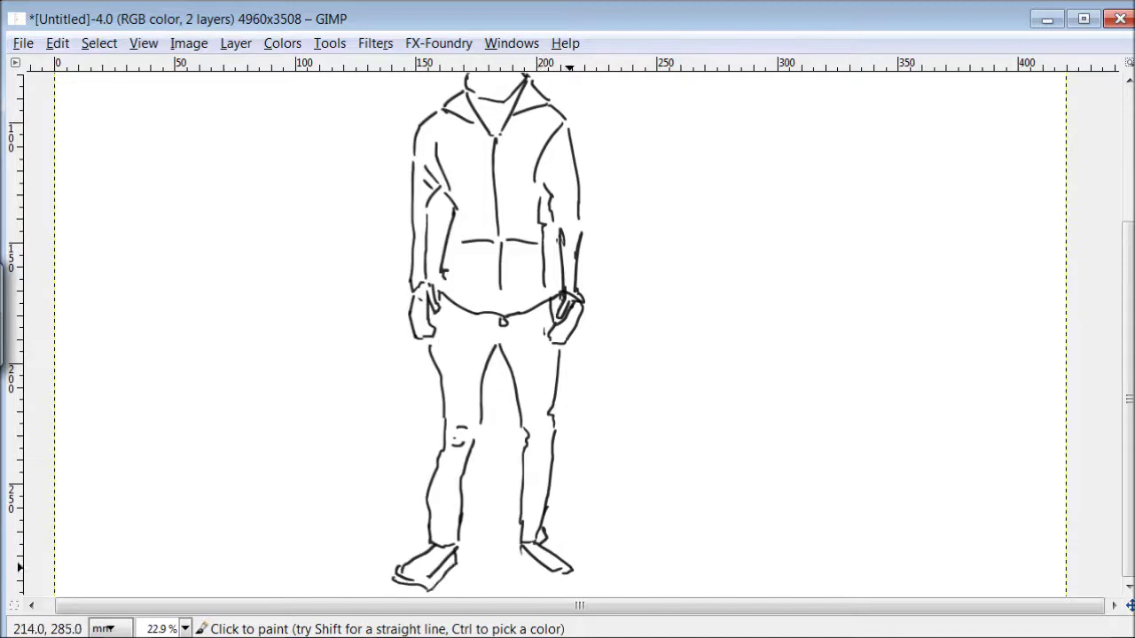
Draw a ground line behind the man's legs and two horizon lines across the background on both sides of him.
drag(414, 461, 56, 474)
drag(756, 467, 1037, 470)
scroll(752, 246, up, 5)
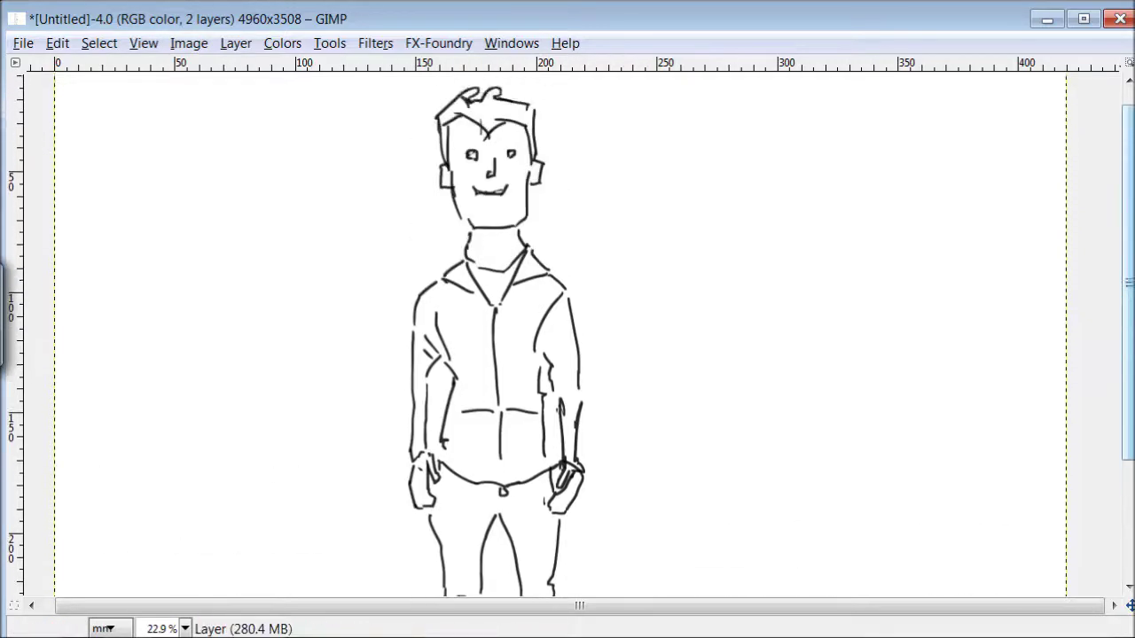
mouse_move(1060, 248)
mouse_down()
mouse_move(946, 231)
mouse_move(768, 234)
mouse_up()
drag(734, 236, 607, 237)
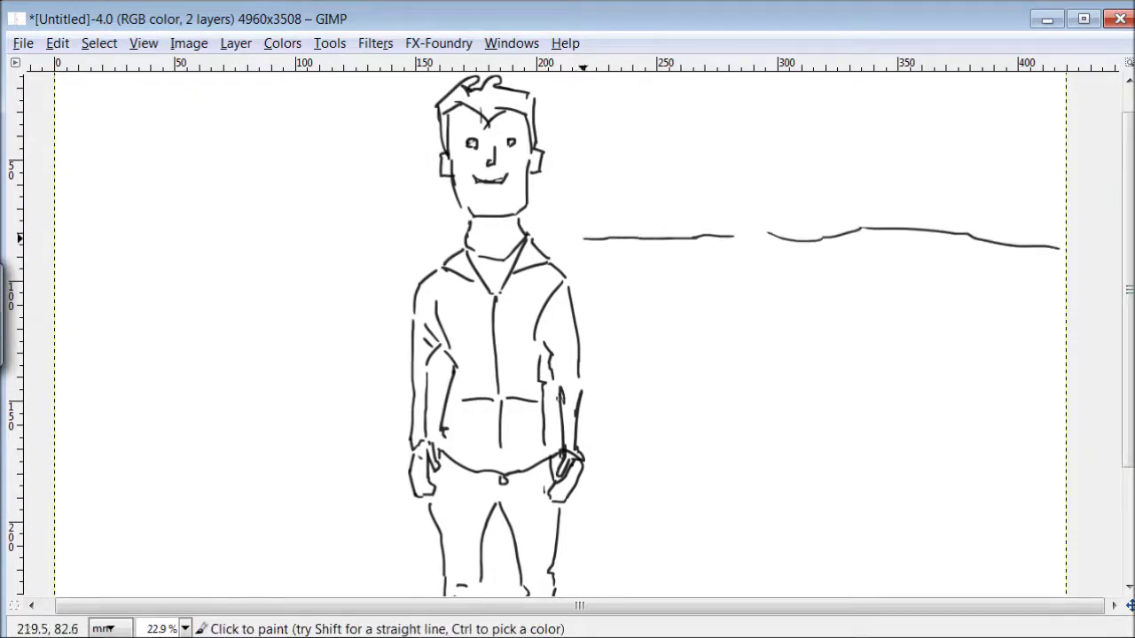
drag(302, 246, 90, 245)
drag(191, 355, 387, 353)
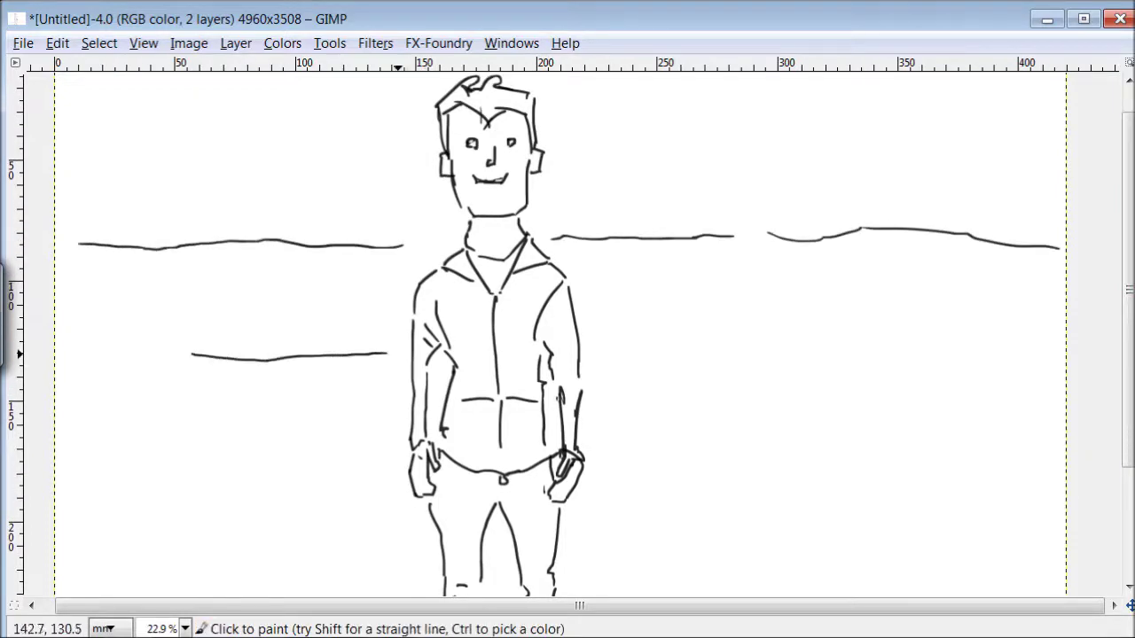
drag(694, 355, 982, 353)
Sketch jagged ruins with broken walls and upright posts on the ground line to the right of the man.
scroll(278, 75, down, 5)
mouse_move(840, 324)
mouse_down()
mouse_move(832, 470)
mouse_move(809, 444)
mouse_move(777, 476)
mouse_up()
drag(821, 420, 777, 387)
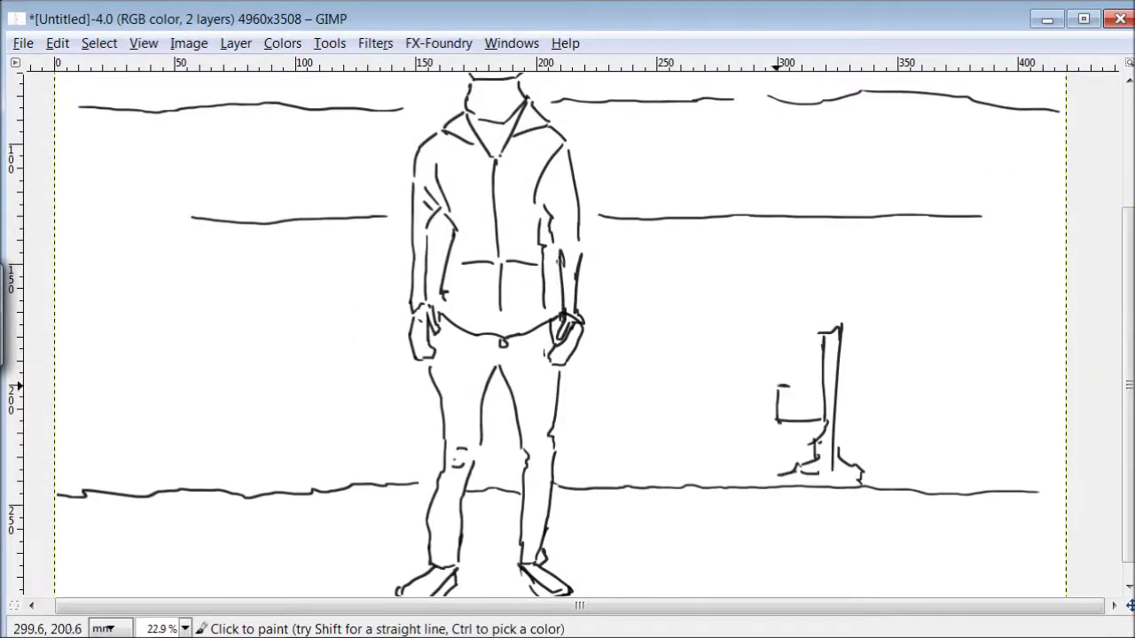
drag(790, 459, 734, 436)
drag(750, 455, 716, 471)
drag(770, 291, 768, 390)
drag(761, 310, 733, 373)
drag(743, 379, 652, 423)
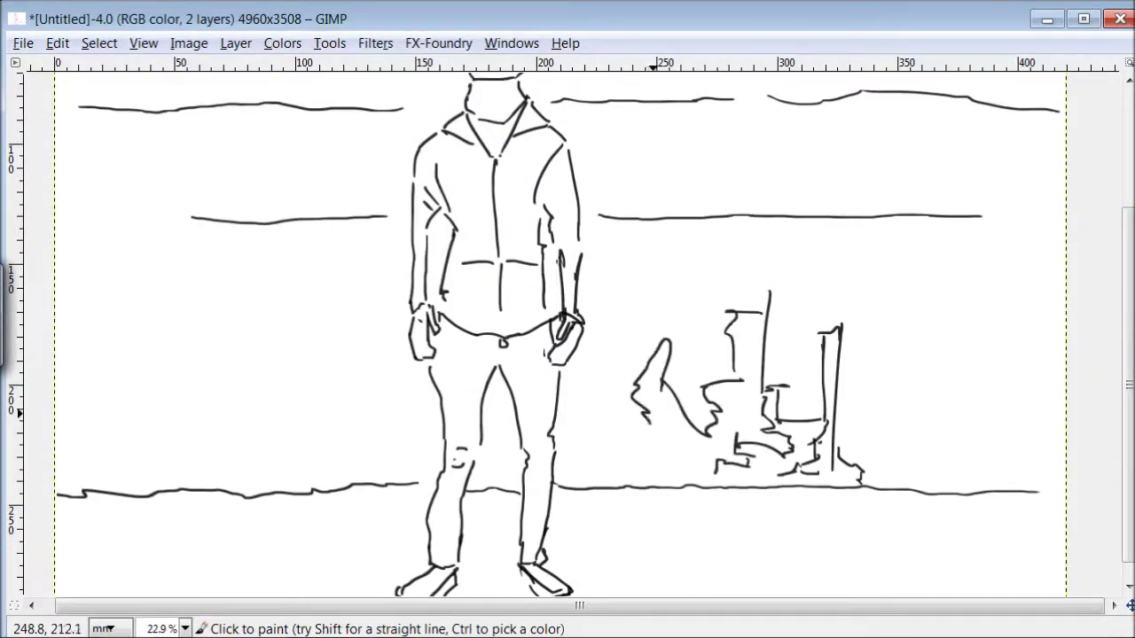
Sketch broken walls and a post with slanting beams left of the man, and a tall post at the far right.
drag(318, 410, 292, 321)
mouse_move(289, 334)
mouse_down()
mouse_move(285, 397)
mouse_move(223, 374)
mouse_move(202, 410)
mouse_up()
mouse_move(220, 369)
mouse_down()
mouse_move(178, 424)
mouse_move(235, 443)
mouse_up()
mouse_move(159, 404)
mouse_down()
mouse_move(111, 411)
mouse_move(79, 472)
mouse_up()
drag(114, 330, 148, 376)
drag(124, 326, 131, 188)
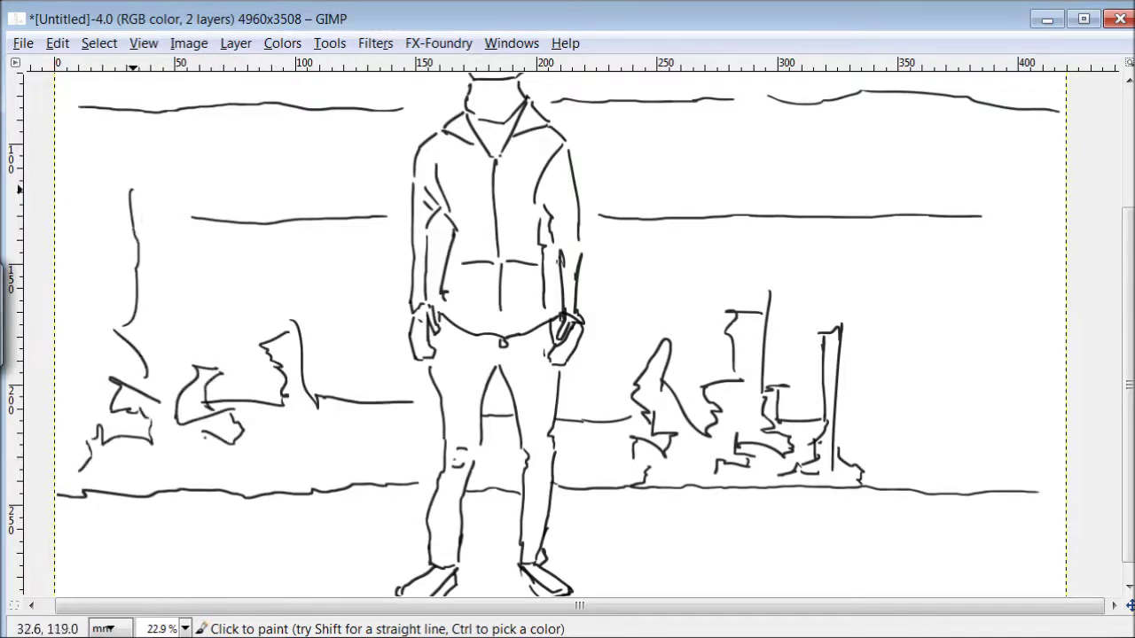
drag(188, 250, 232, 299)
drag(156, 264, 215, 301)
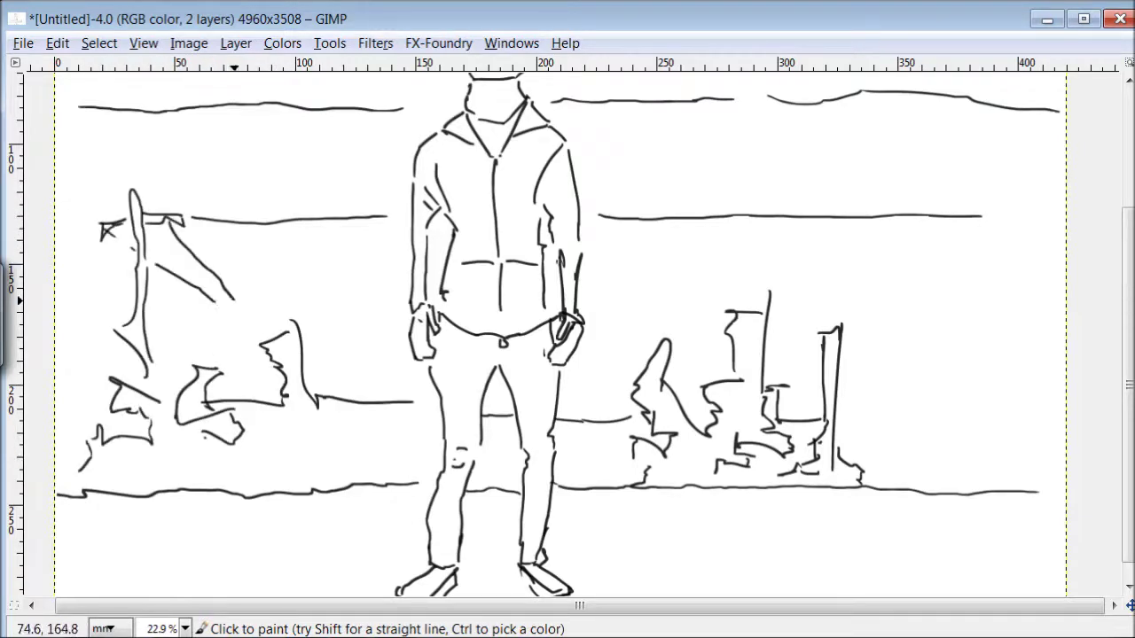
drag(914, 477, 930, 365)
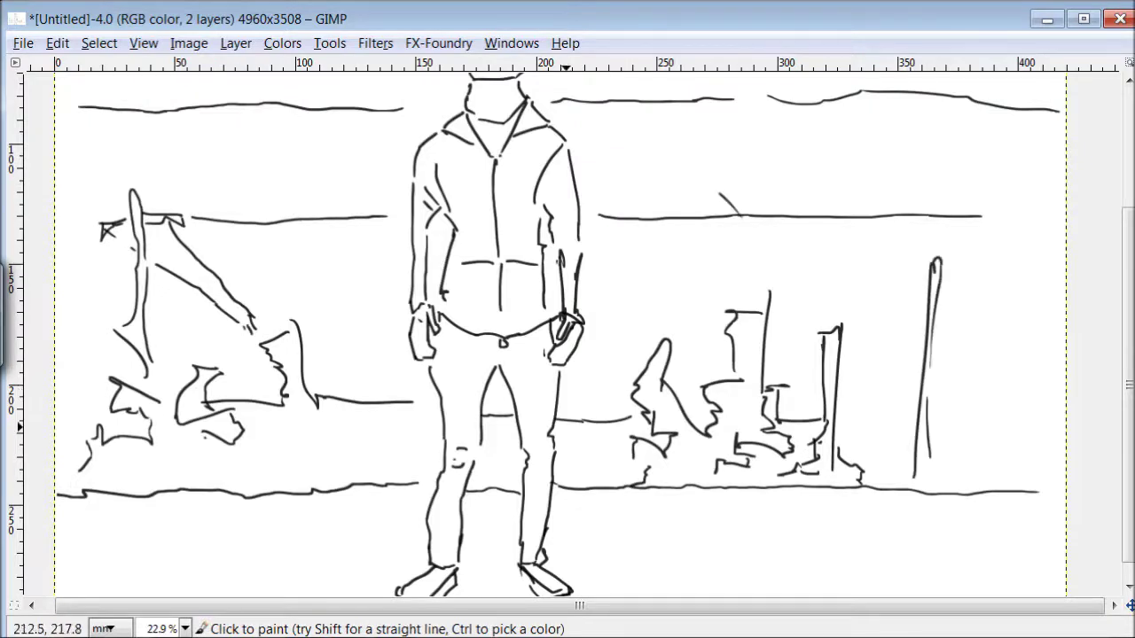
Sketch trees with curly foliage and bent trunks along the horizon on both sides of the man.
scroll(564, 426, up, 5)
drag(706, 138, 694, 223)
drag(701, 177, 747, 224)
mouse_move(722, 156)
mouse_down()
mouse_move(769, 108)
mouse_move(744, 193)
mouse_move(782, 158)
mouse_move(770, 214)
mouse_move(738, 234)
mouse_up()
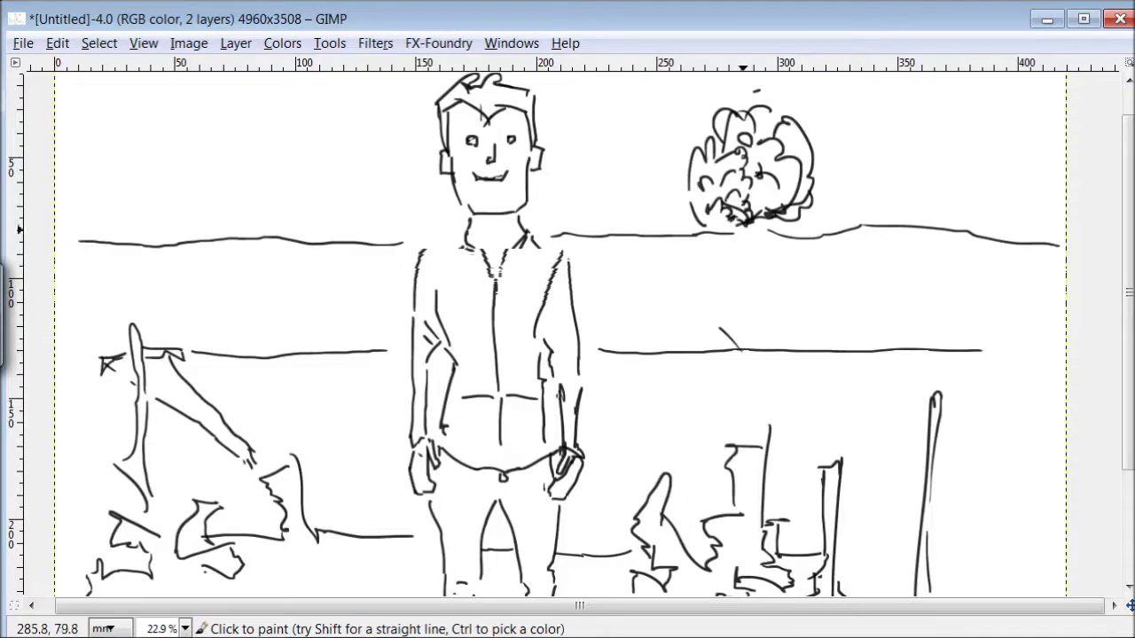
mouse_move(709, 263)
mouse_down()
mouse_move(651, 265)
mouse_move(693, 211)
mouse_move(659, 209)
mouse_up()
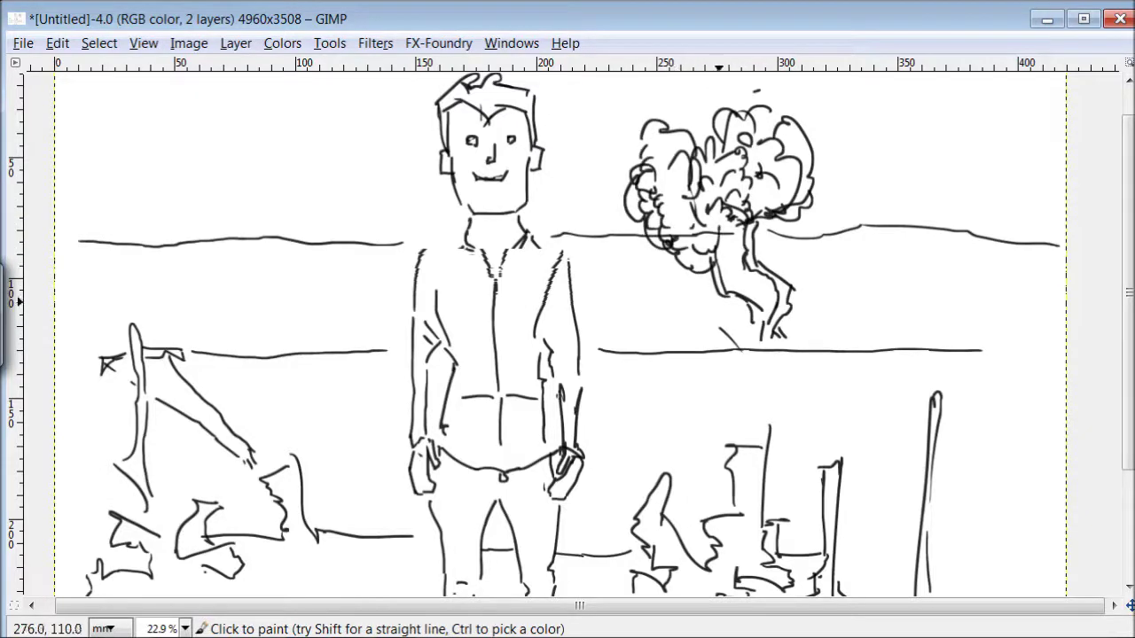
mouse_move(768, 262)
mouse_down()
mouse_move(776, 273)
mouse_move(908, 171)
mouse_move(948, 209)
mouse_move(1011, 158)
mouse_move(1019, 181)
mouse_up()
scroll(1020, 181, up, 1)
mouse_move(975, 141)
mouse_down()
mouse_move(850, 176)
mouse_move(780, 133)
mouse_up()
mouse_move(306, 222)
mouse_down()
mouse_move(291, 203)
mouse_move(196, 240)
mouse_move(89, 155)
mouse_move(102, 276)
mouse_move(85, 472)
mouse_move(195, 384)
mouse_move(94, 305)
mouse_move(216, 335)
mouse_move(204, 368)
mouse_up()
Paint the man's face, ears, neck and hands mustard yellow beneath the line art.
drag(470, 289, 567, 337)
mouse_move(490, 183)
mouse_down()
mouse_move(522, 182)
mouse_move(484, 192)
mouse_move(460, 164)
mouse_move(466, 205)
mouse_move(536, 194)
mouse_up()
mouse_move(464, 222)
mouse_down()
mouse_move(502, 244)
mouse_move(527, 226)
mouse_move(493, 273)
mouse_up()
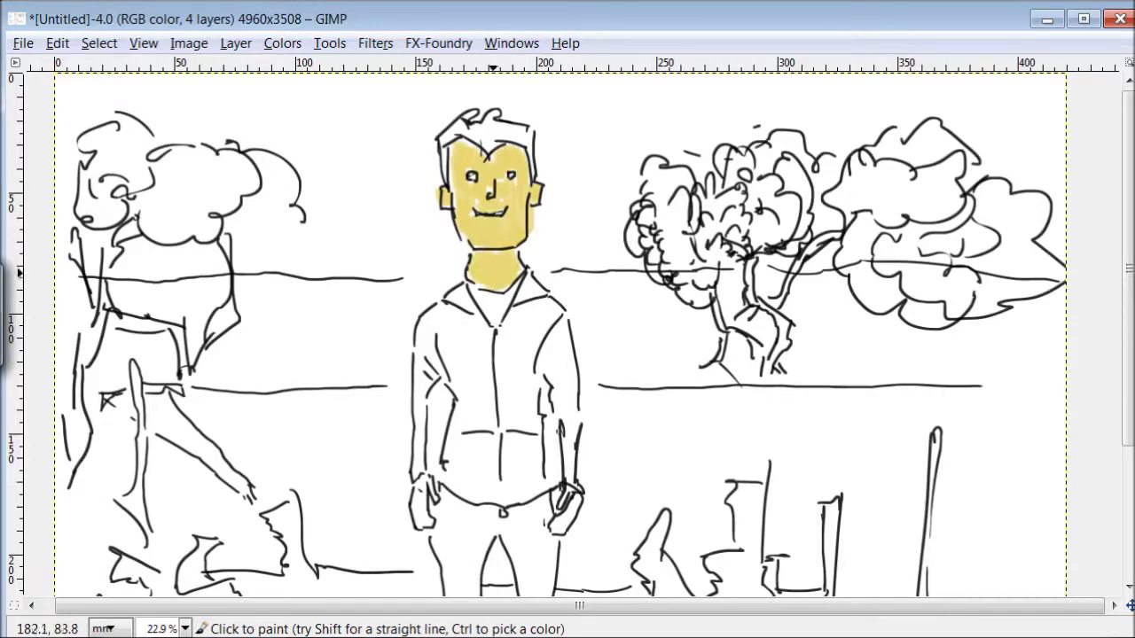
drag(550, 500, 564, 515)
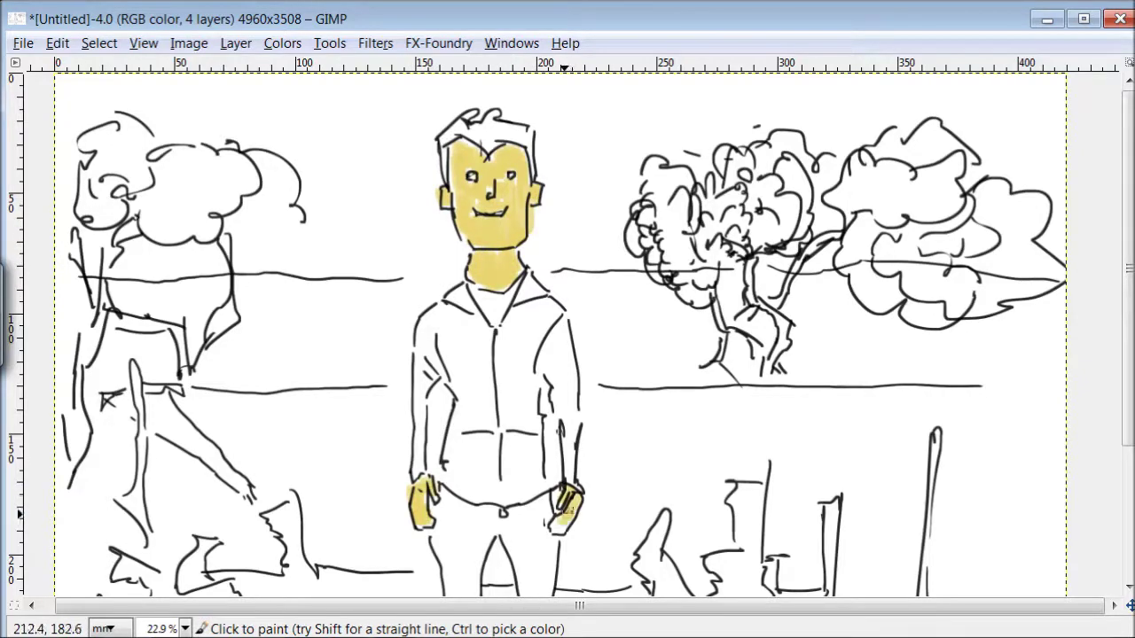
Paint the man's undershirt and trousers light grey.
scroll(1043, 364, down, 5)
scroll(1042, 363, up, 5)
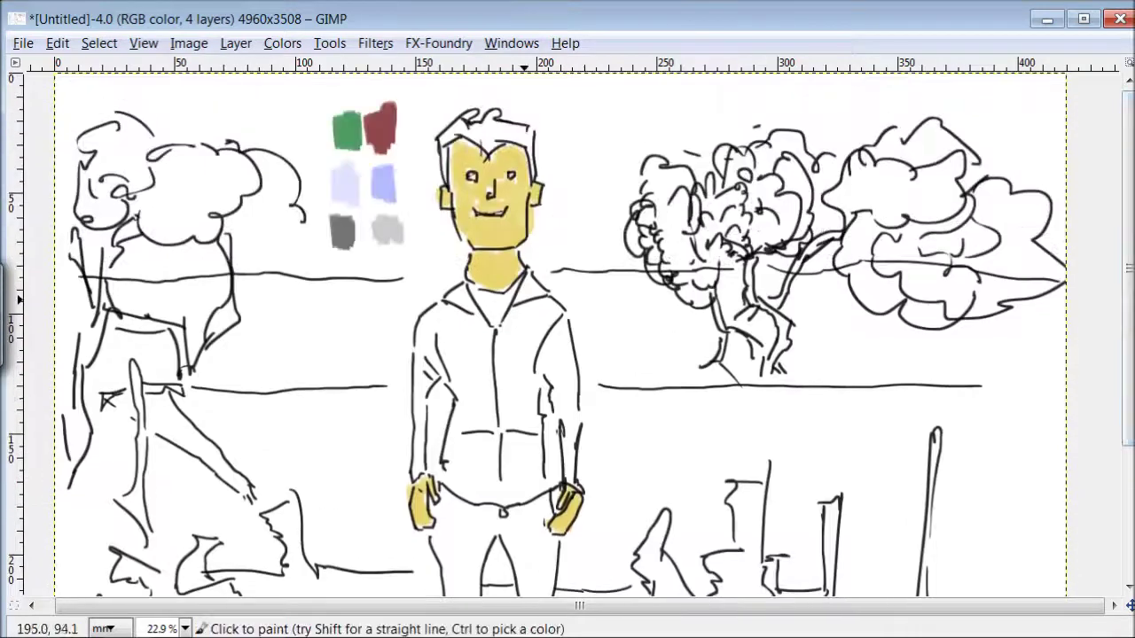
mouse_move(496, 326)
mouse_down()
mouse_move(487, 304)
mouse_move(501, 299)
mouse_up()
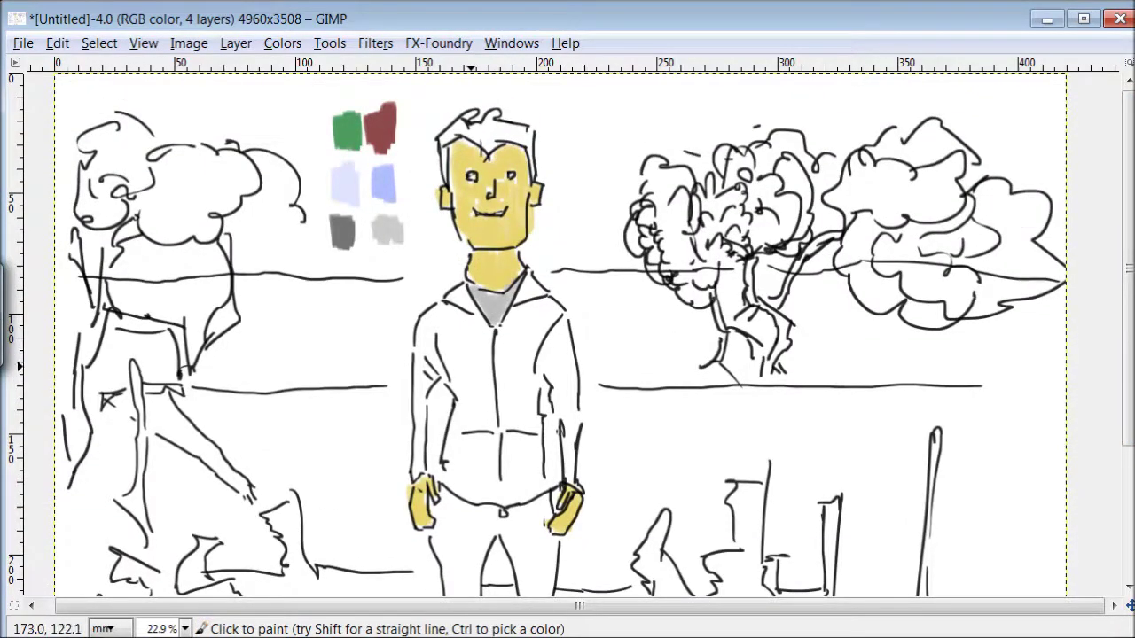
scroll(1073, 323, down, 5)
mouse_move(465, 354)
mouse_down()
mouse_move(468, 401)
mouse_move(441, 353)
mouse_move(469, 377)
mouse_move(479, 319)
mouse_move(439, 343)
mouse_move(489, 316)
mouse_up()
drag(457, 434, 440, 537)
mouse_move(505, 339)
mouse_down()
mouse_move(523, 354)
mouse_move(550, 349)
mouse_move(523, 310)
mouse_move(550, 426)
mouse_move(543, 536)
mouse_move(532, 541)
mouse_up()
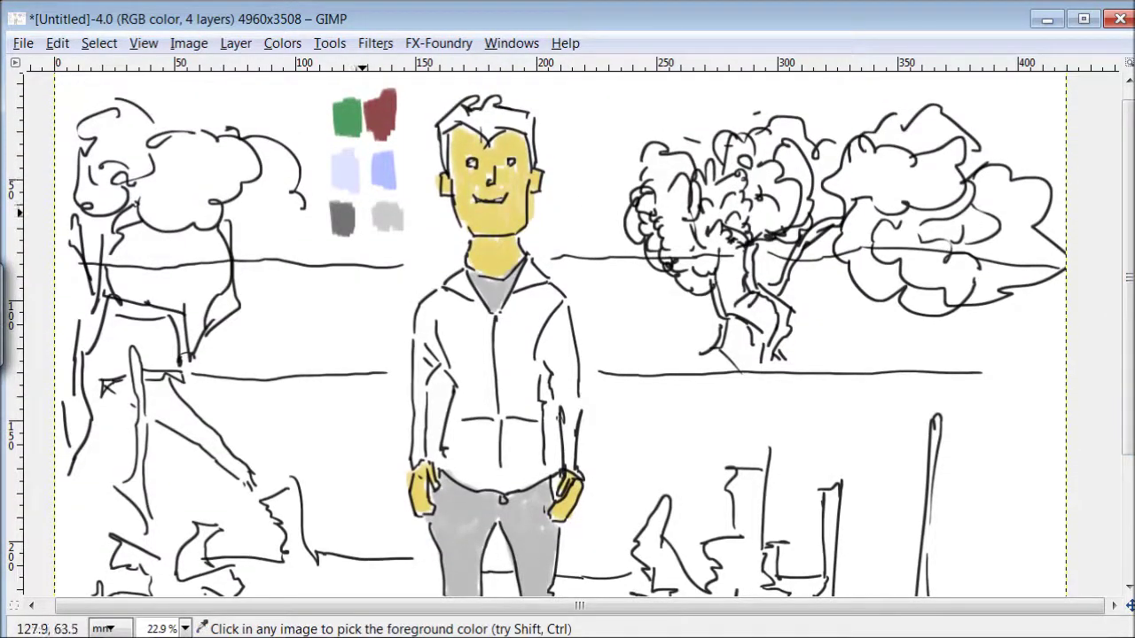
Pick the green swatch to paint the man's jacket, and paint his hair and eyebrows dark grey.
ctrl+click(348, 122)
mouse_move(507, 325)
mouse_down()
mouse_move(518, 392)
mouse_move(545, 295)
mouse_up()
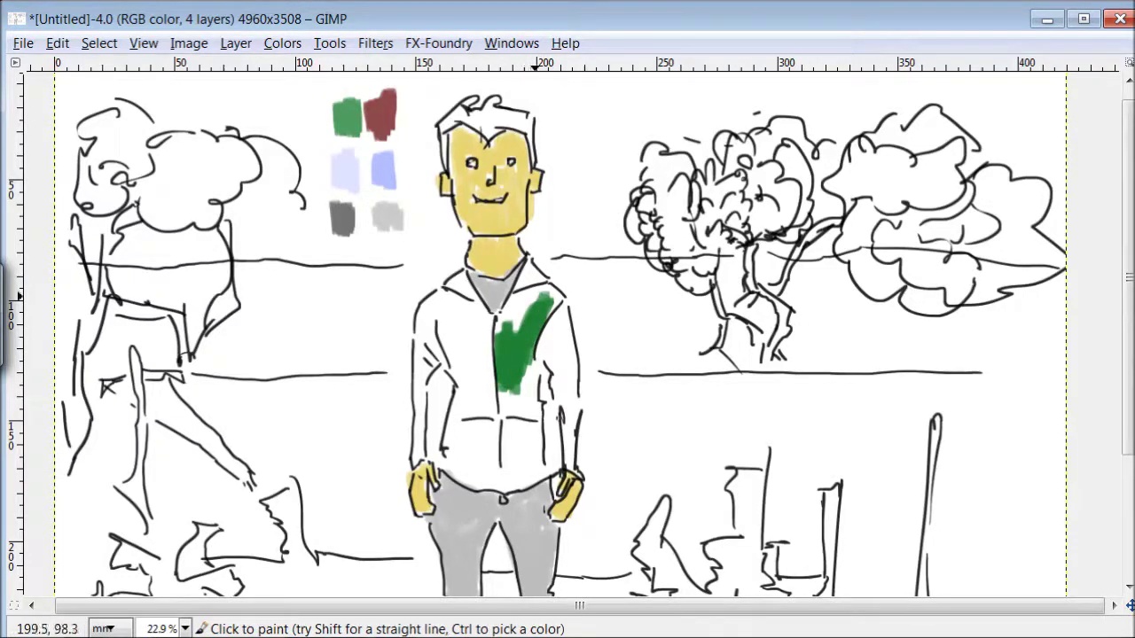
mouse_move(518, 449)
mouse_down()
mouse_move(515, 427)
mouse_move(537, 473)
mouse_move(509, 469)
mouse_up()
mouse_move(509, 410)
mouse_down()
mouse_move(529, 357)
mouse_move(561, 373)
mouse_move(573, 361)
mouse_move(562, 384)
mouse_move(578, 450)
mouse_up()
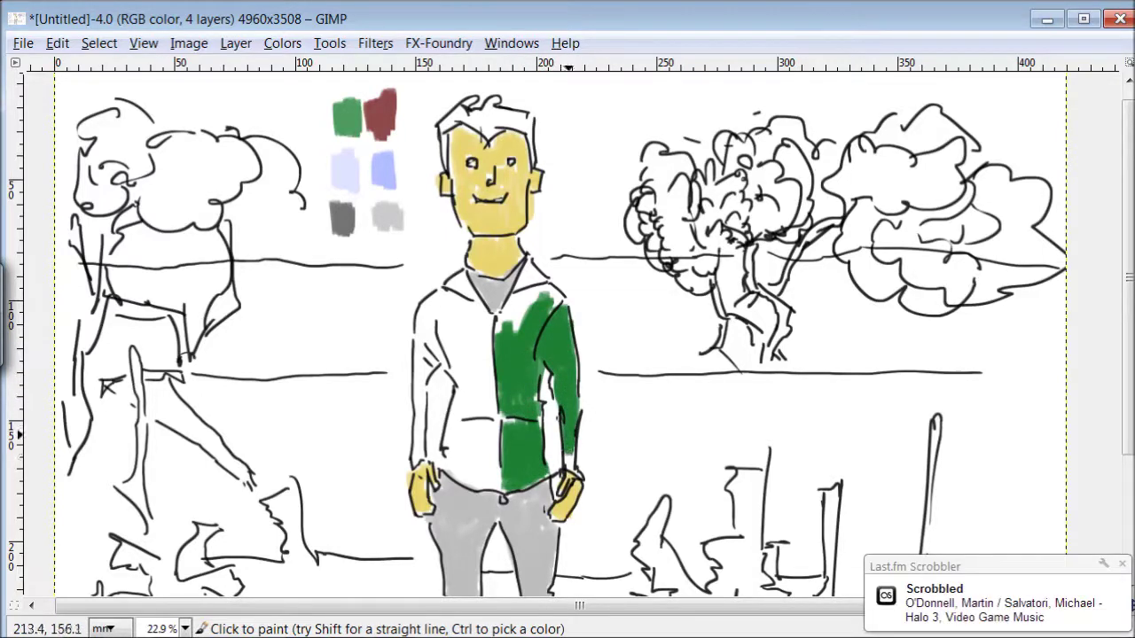
mouse_move(560, 305)
mouse_down()
mouse_move(550, 296)
mouse_move(527, 310)
mouse_up()
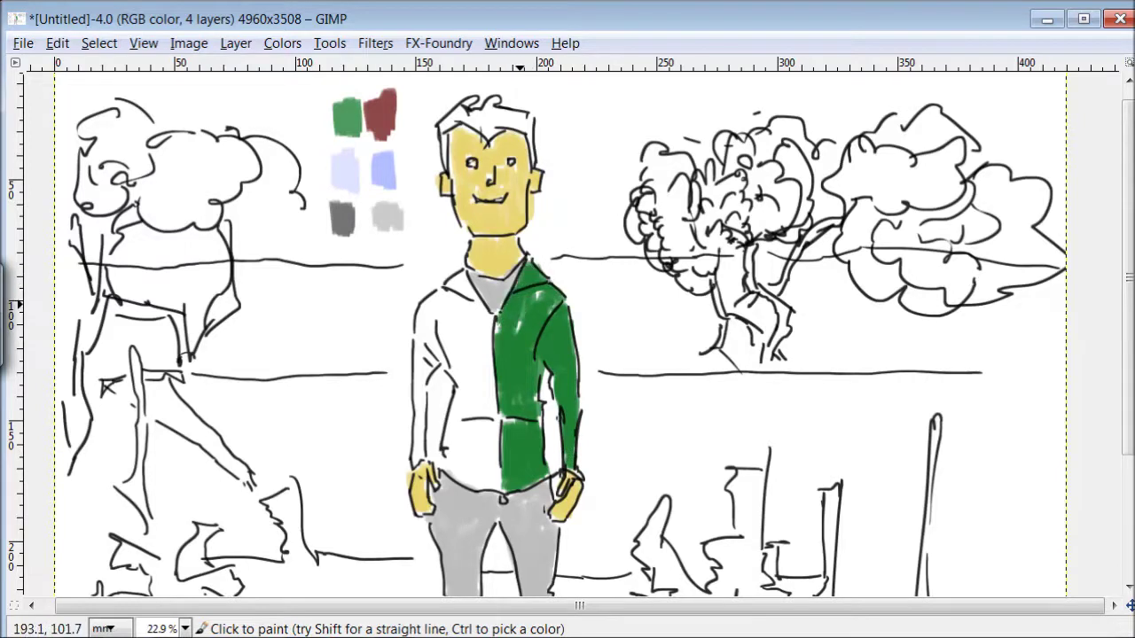
drag(456, 275, 446, 284)
mouse_move(419, 426)
mouse_down()
mouse_move(438, 294)
mouse_move(448, 345)
mouse_move(471, 320)
mouse_move(487, 361)
mouse_move(463, 395)
mouse_move(491, 482)
mouse_move(515, 413)
mouse_up()
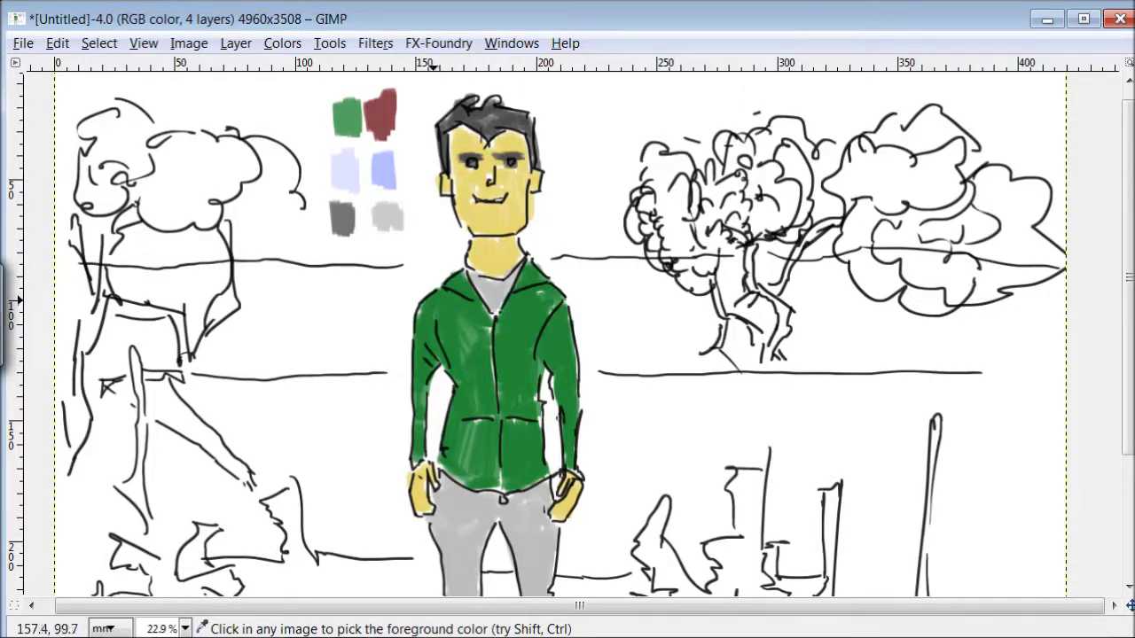
Enlarge the brush and block in periwinkle blue background on both sides of the man.
key(bracketright)
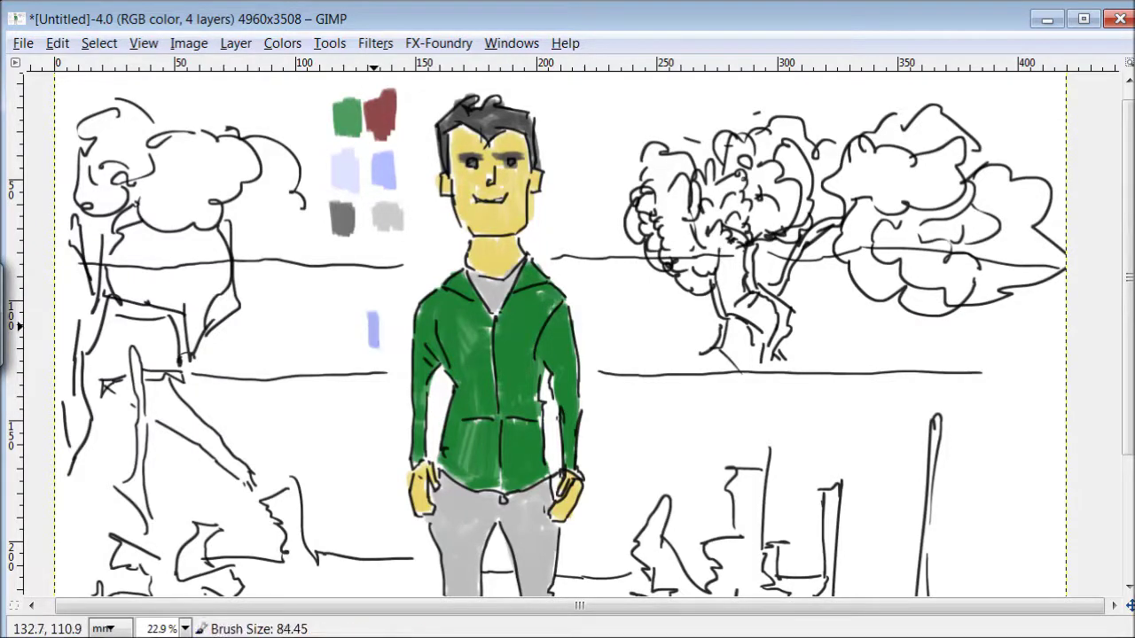
key(bracketright)
drag(370, 326, 401, 340)
drag(434, 267, 380, 285)
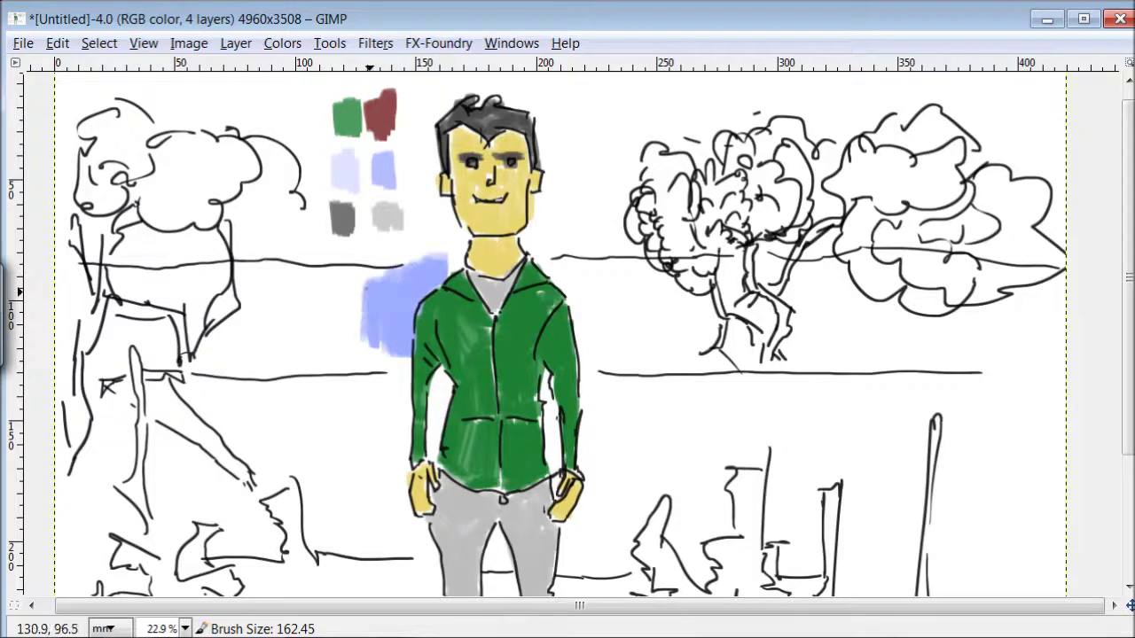
mouse_move(630, 330)
mouse_down()
mouse_move(672, 346)
mouse_move(632, 278)
mouse_move(598, 294)
mouse_move(592, 325)
mouse_move(567, 245)
mouse_move(550, 237)
mouse_move(580, 188)
mouse_move(594, 197)
mouse_move(611, 147)
mouse_move(611, 448)
mouse_move(672, 342)
mouse_move(635, 432)
mouse_up()
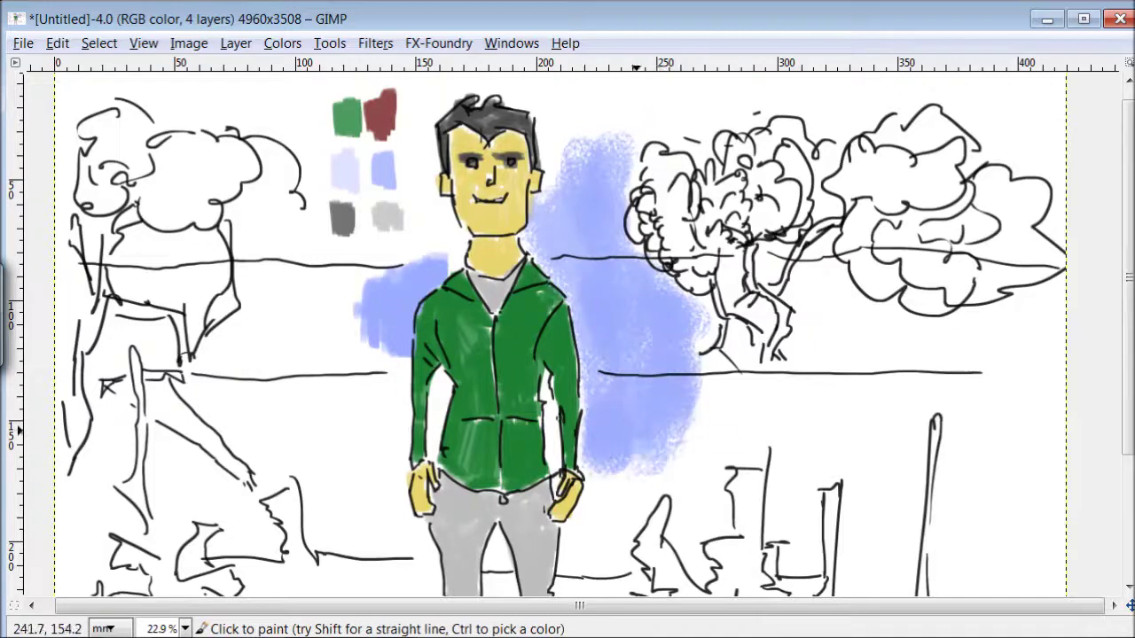
scroll(636, 435, down, 5)
mouse_move(381, 266)
mouse_down()
mouse_move(395, 142)
mouse_move(355, 178)
mouse_move(386, 250)
mouse_move(388, 362)
mouse_move(329, 261)
mouse_move(266, 274)
mouse_move(213, 239)
mouse_move(315, 226)
mouse_up()
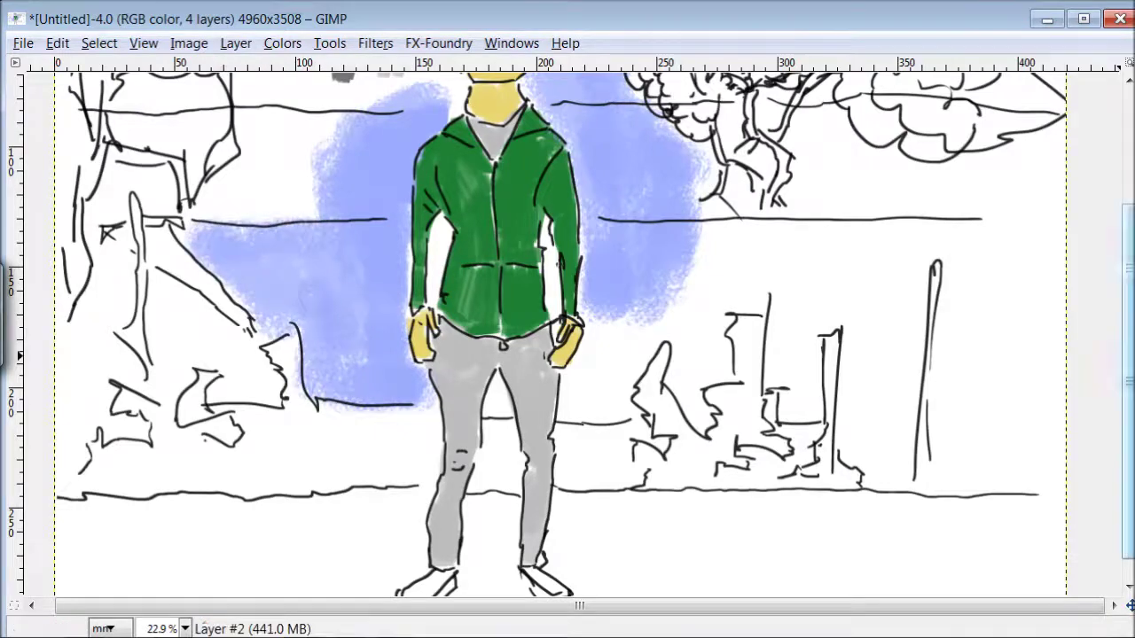
Extend the periwinkle blue around the man's head, into the gaps beside his arms and between his legs.
scroll(269, 311, up, 5)
mouse_move(270, 311)
mouse_down()
mouse_move(227, 383)
mouse_move(295, 321)
mouse_move(282, 275)
mouse_up()
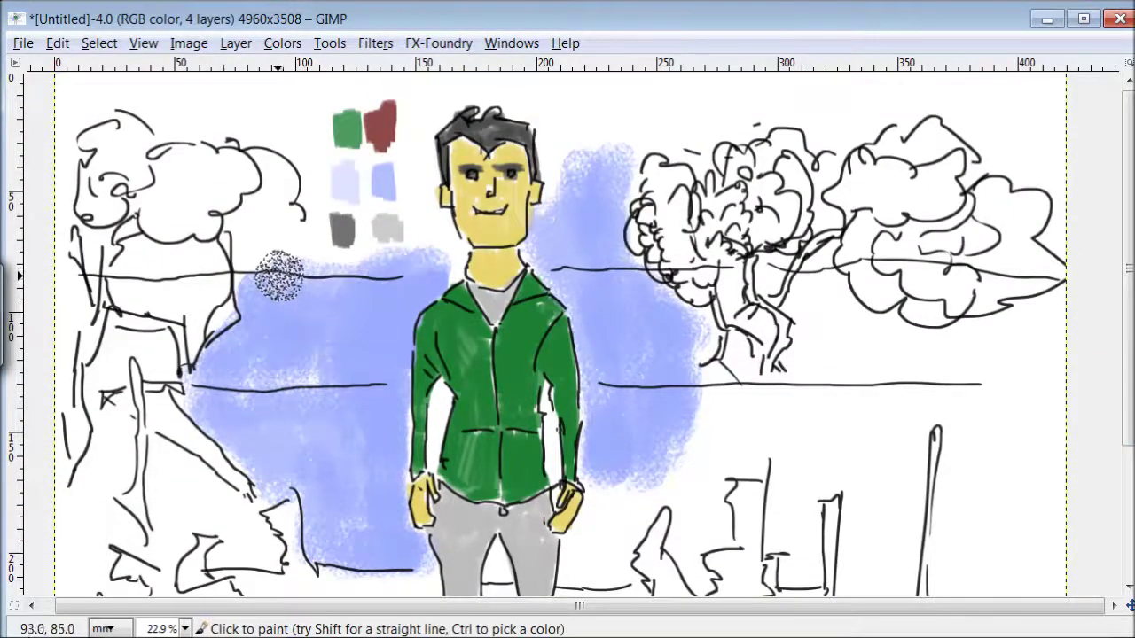
mouse_move(432, 223)
mouse_down()
mouse_move(418, 127)
mouse_move(482, 83)
mouse_move(558, 139)
mouse_move(610, 153)
mouse_move(617, 188)
mouse_up()
drag(559, 451, 558, 481)
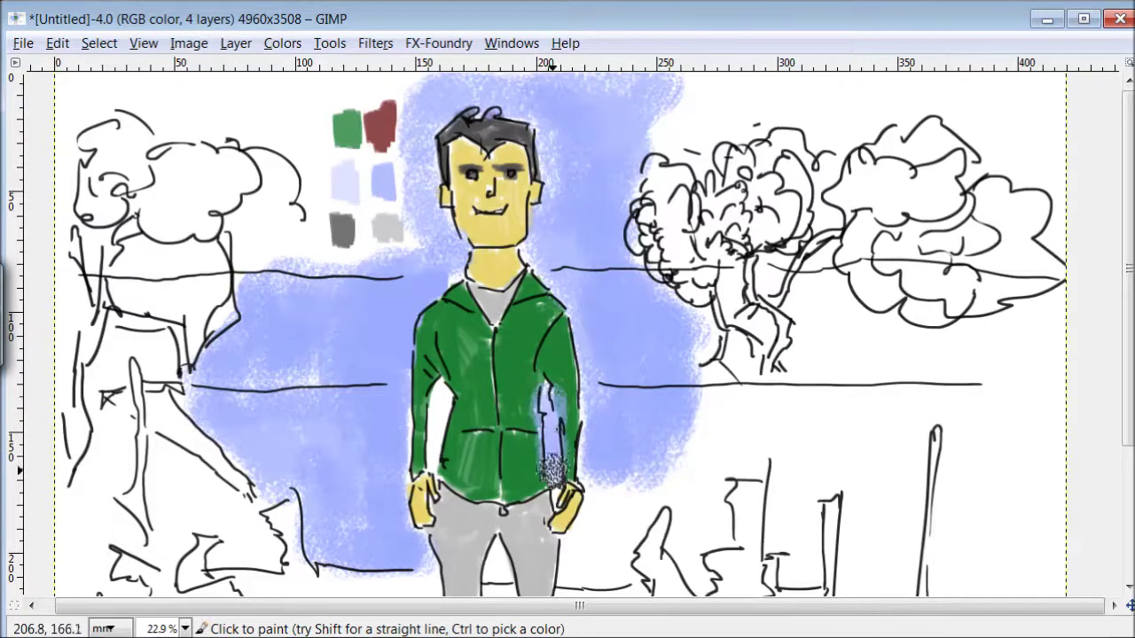
scroll(1128, 266, down, 5)
drag(488, 359, 507, 443)
mouse_move(408, 399)
mouse_down()
mouse_move(368, 416)
mouse_move(325, 400)
mouse_move(586, 393)
mouse_move(612, 432)
mouse_up()
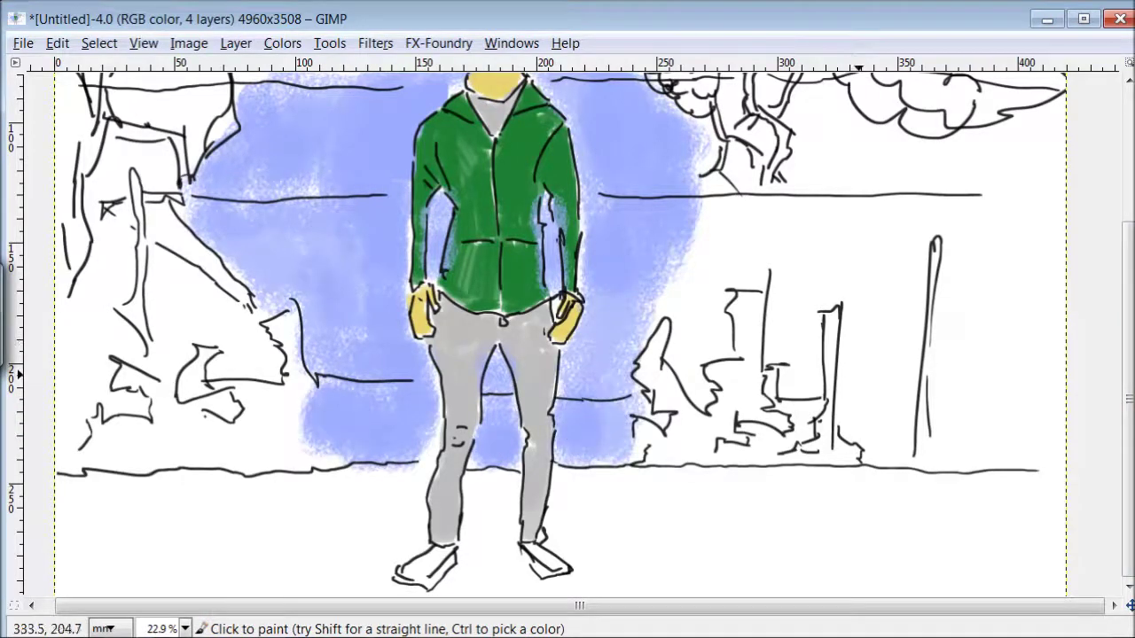
Pick the green swatch and paint the foliage of the trees on both sides of the man.
scroll(1128, 266, up, 5)
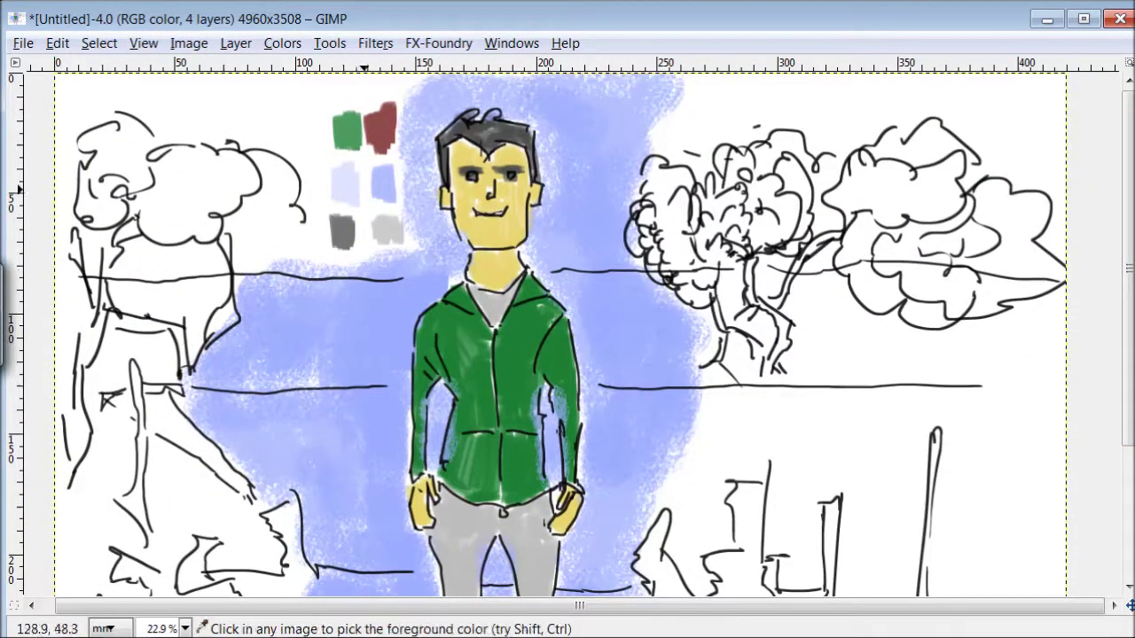
ctrl+click(350, 135)
mouse_move(638, 204)
mouse_down()
mouse_move(667, 184)
mouse_move(670, 271)
mouse_move(702, 277)
mouse_move(715, 213)
mouse_move(763, 160)
mouse_move(804, 181)
mouse_move(767, 232)
mouse_move(933, 155)
mouse_move(1031, 235)
mouse_move(1000, 296)
mouse_move(940, 226)
mouse_move(883, 202)
mouse_move(875, 287)
mouse_move(940, 293)
mouse_up()
mouse_move(270, 173)
mouse_down()
mouse_move(167, 191)
mouse_move(149, 148)
mouse_move(176, 264)
mouse_up()
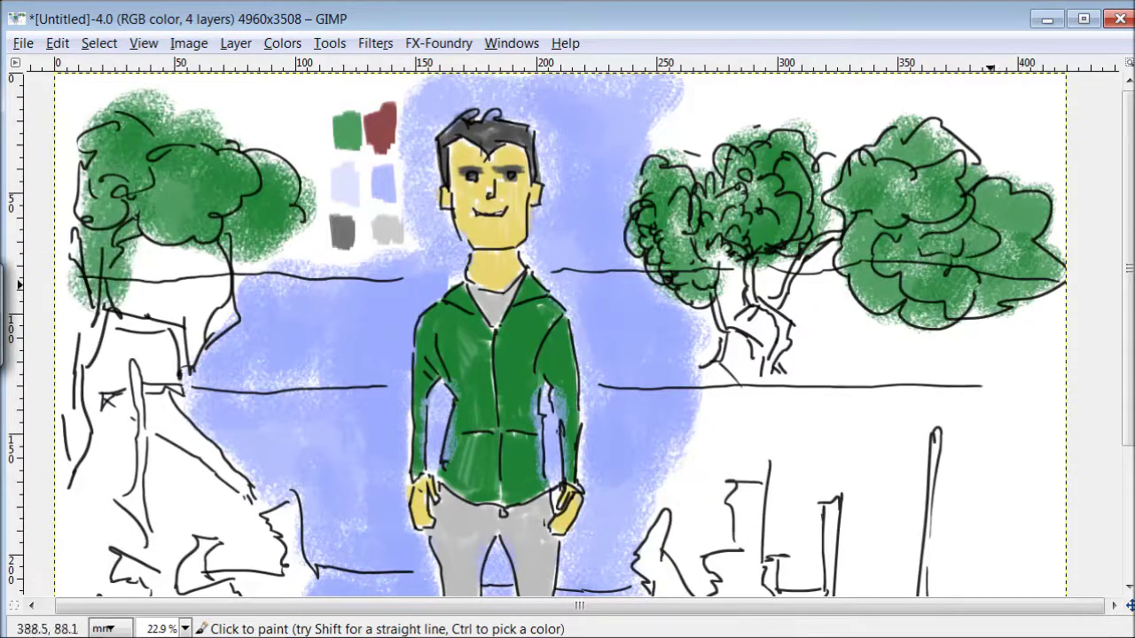
Paint a large green area below the horizon line, behind the ruins right of the man.
scroll(1128, 340, down, 2)
mouse_move(709, 387)
mouse_down()
mouse_move(717, 331)
mouse_move(707, 485)
mouse_move(809, 357)
mouse_move(818, 383)
mouse_move(861, 414)
mouse_move(903, 532)
mouse_move(872, 431)
mouse_move(973, 341)
mouse_move(978, 468)
mouse_move(1029, 456)
mouse_move(985, 532)
mouse_up()
scroll(1128, 337, up, 1)
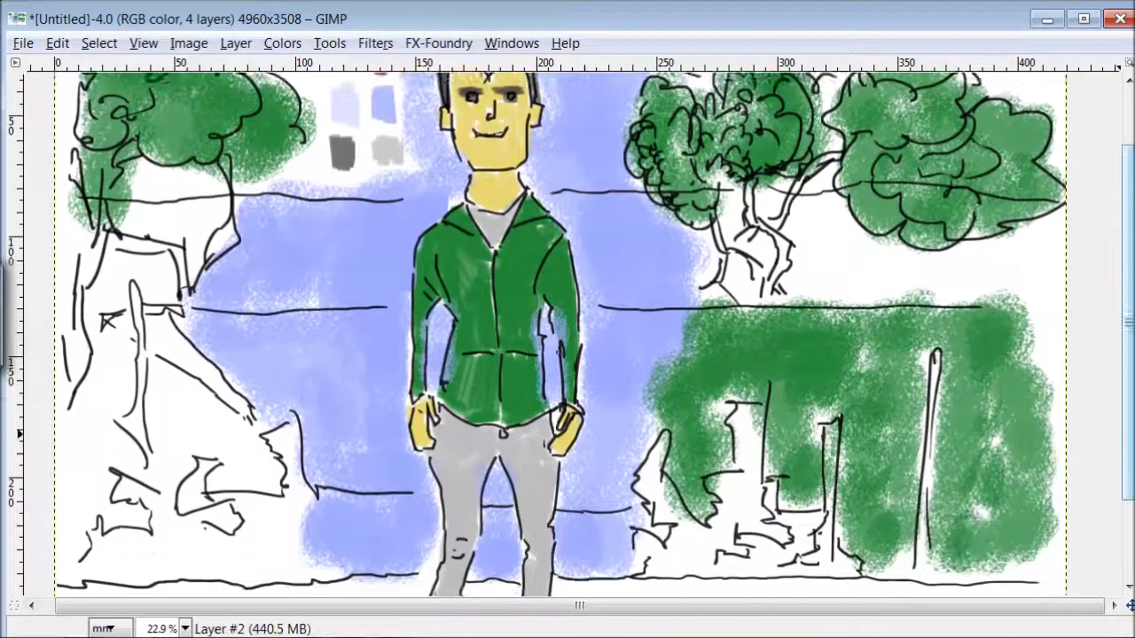
Switch to a square-edged brush and paint the ruins and tall post right of the man dark grey.
scroll(1097, 371, down, 2)
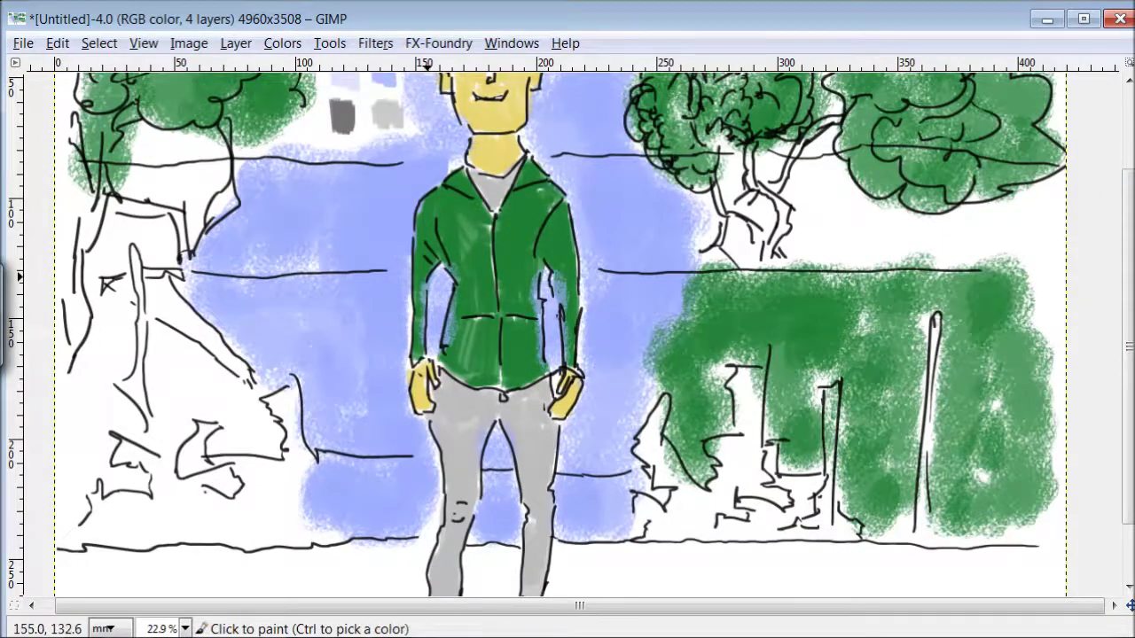
key(Tab)
click(990, 171)
scroll(922, 301, down, 2)
click(866, 324)
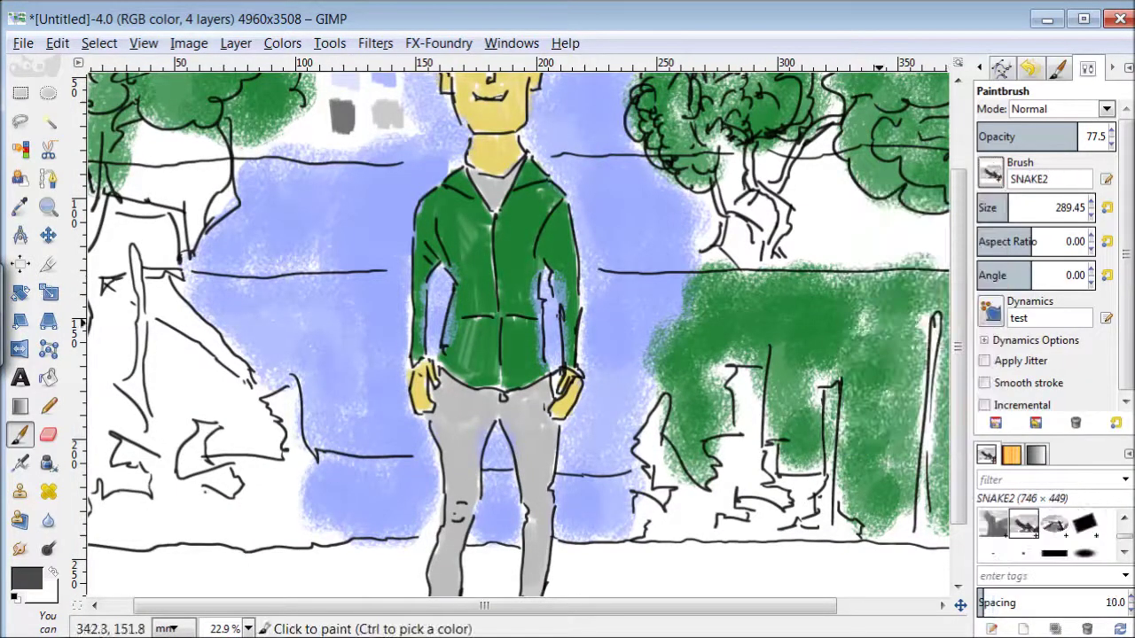
key(Tab)
mouse_move(748, 371)
mouse_down()
mouse_move(756, 471)
mouse_move(719, 510)
mouse_up()
mouse_move(654, 443)
mouse_down()
mouse_move(650, 500)
mouse_move(728, 518)
mouse_move(843, 387)
mouse_move(921, 493)
mouse_move(939, 398)
mouse_up()
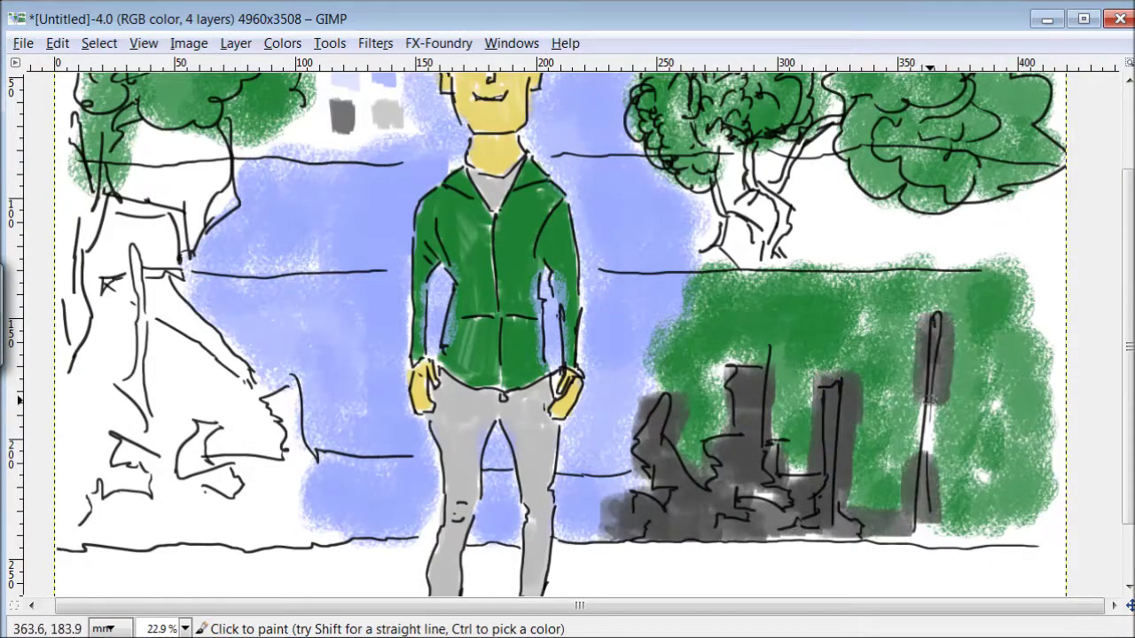
Paint the ruins and beams left of the man and the tree trunks on both sides dark grey.
mouse_move(295, 442)
mouse_down()
mouse_move(317, 494)
mouse_move(269, 475)
mouse_up()
mouse_move(213, 425)
mouse_down()
mouse_move(234, 496)
mouse_move(120, 502)
mouse_move(83, 489)
mouse_move(116, 517)
mouse_move(211, 541)
mouse_up()
mouse_move(133, 256)
mouse_down()
mouse_move(140, 362)
mouse_move(155, 313)
mouse_move(182, 324)
mouse_move(90, 202)
mouse_move(104, 211)
mouse_move(227, 153)
mouse_up()
mouse_move(709, 173)
mouse_down()
mouse_move(775, 211)
mouse_move(843, 142)
mouse_up()
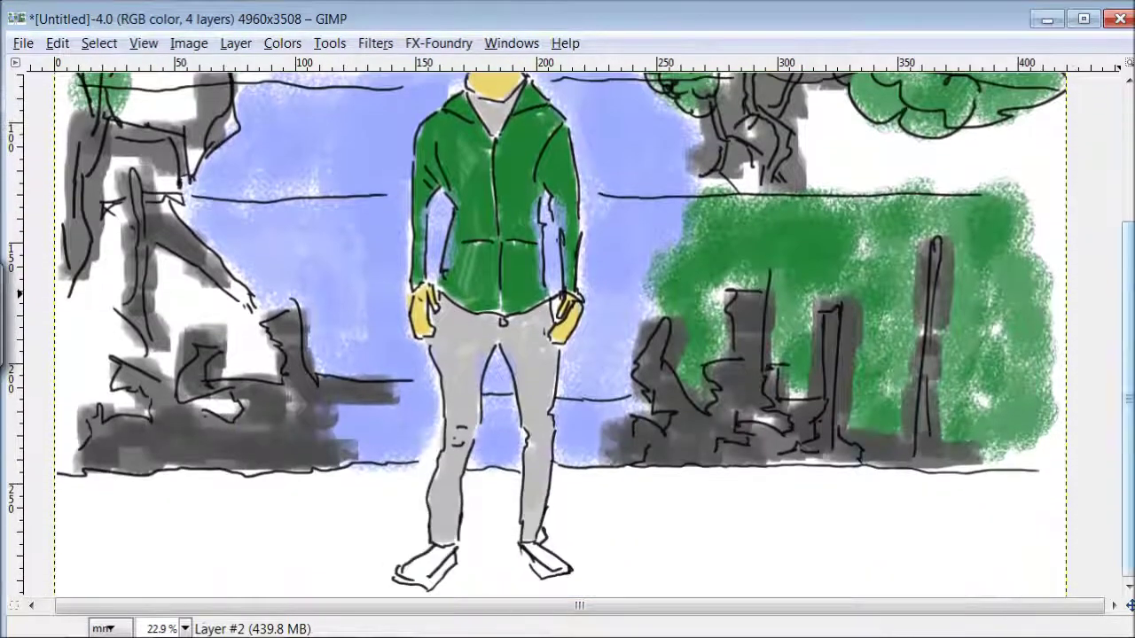
Paint a long dark grey cast shadow on the ground, running from the man's feet to the right.
mouse_move(504, 527)
mouse_down()
mouse_move(888, 538)
mouse_move(709, 551)
mouse_up()
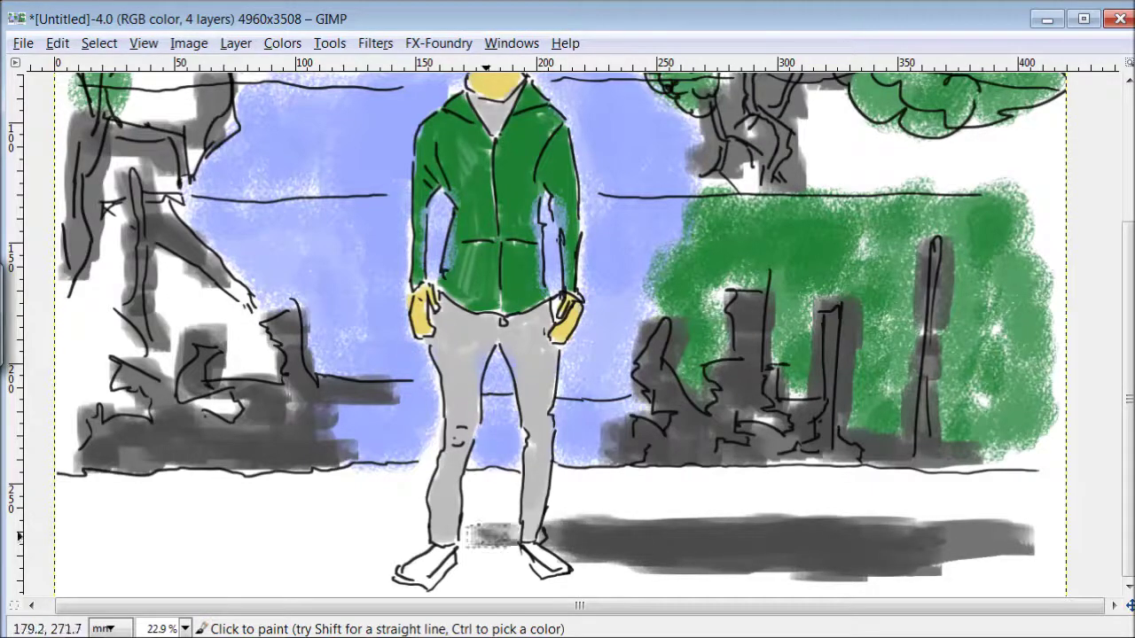
scroll(559, 324, up, 5)
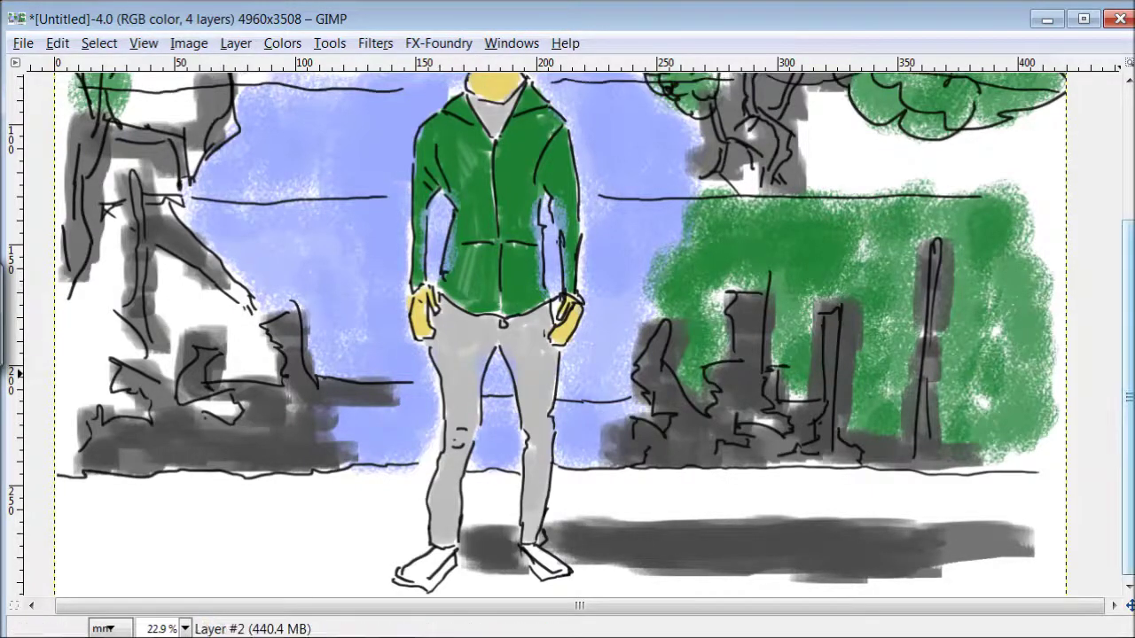